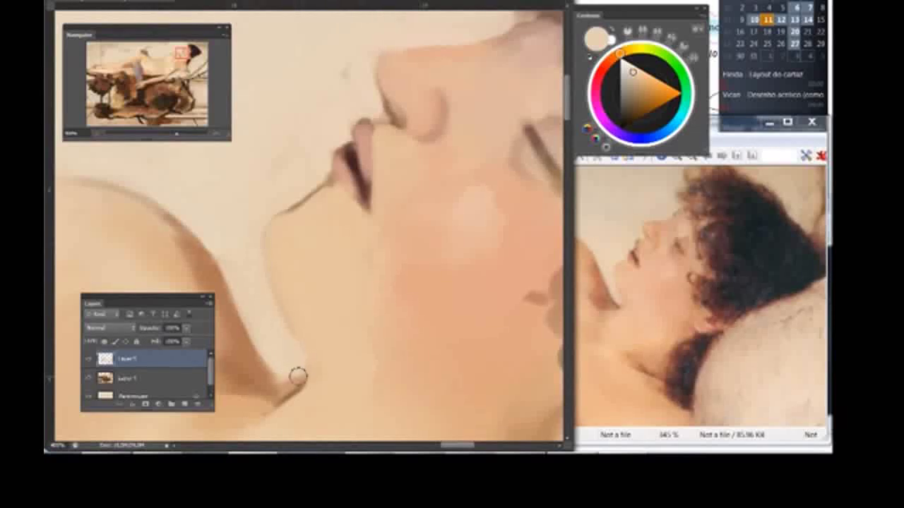
Step: Pick a warm orange paint colour on the colour wheel for the face close-up
left_click_drag(269, 176, 211, 190)
right_click(427, 187)
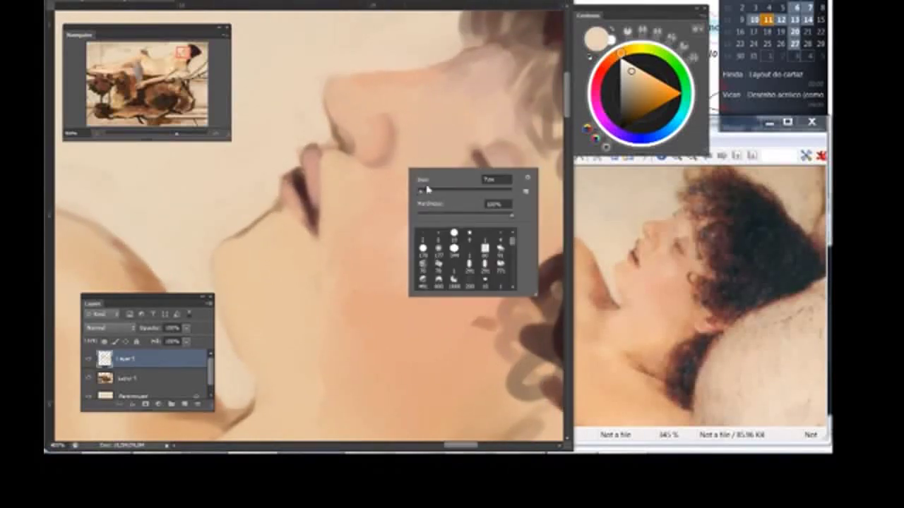
left_click(351, 243)
left_click(601, 74)
left_click_drag(599, 83, 612, 61)
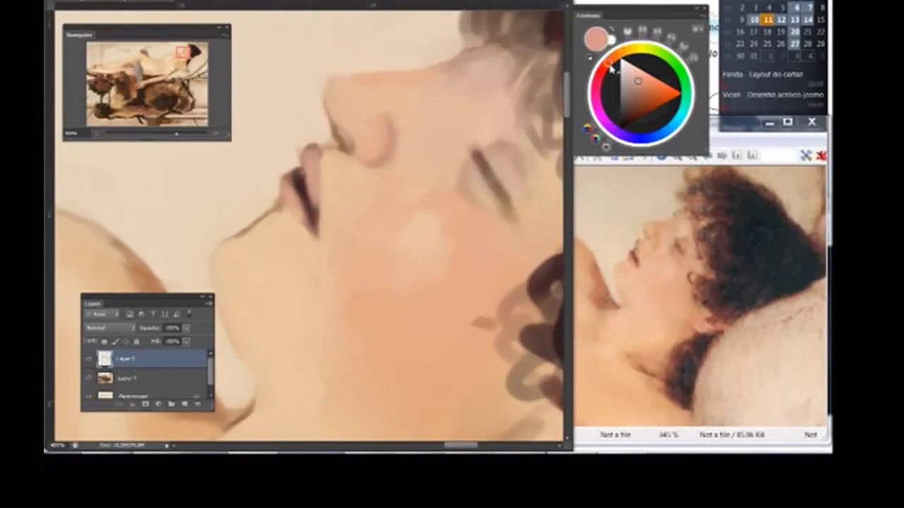
left_click(646, 92)
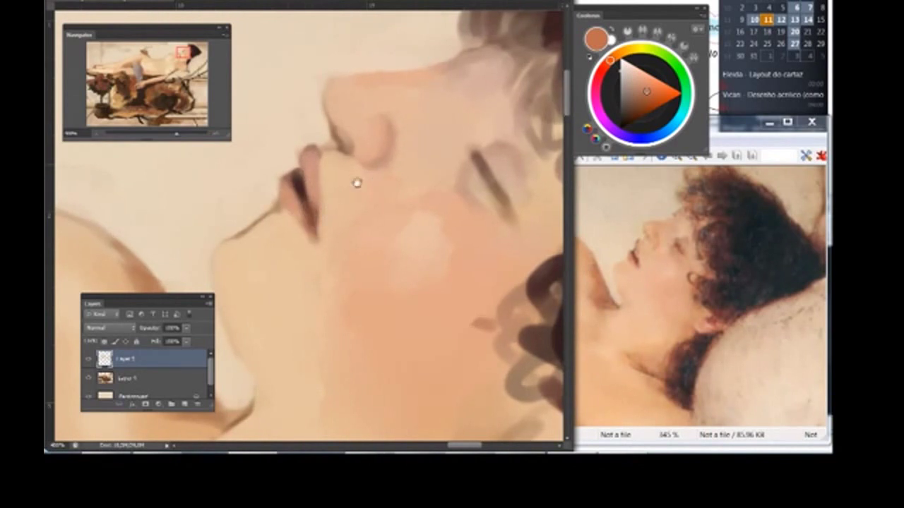
Step: Sample the dark brown of the hair, then zoom out to the whole painting
left_click_drag(380, 177, 323, 181)
right_click(413, 190)
key("Return")
left_click(431, 216, "alt")
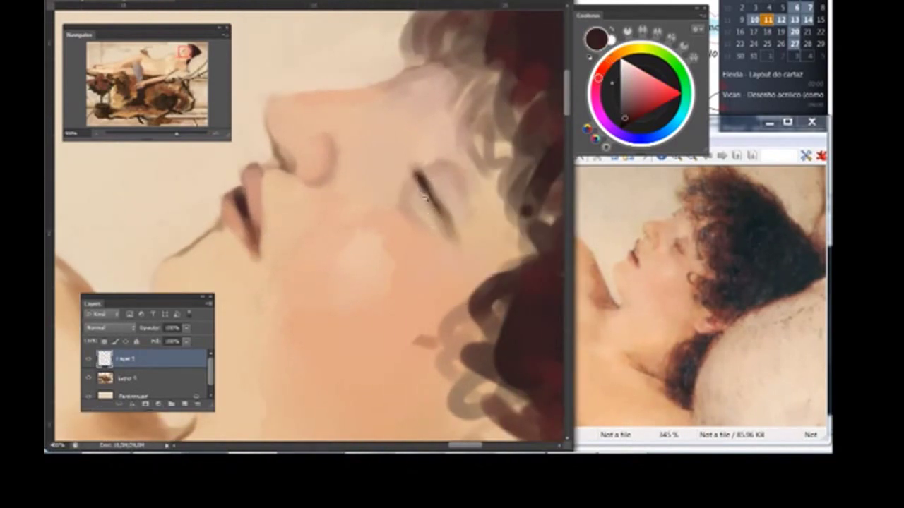
key("ctrl+minus")
key("ctrl+minus")
key("ctrl+minus")
right_click(336, 182)
key("Return")
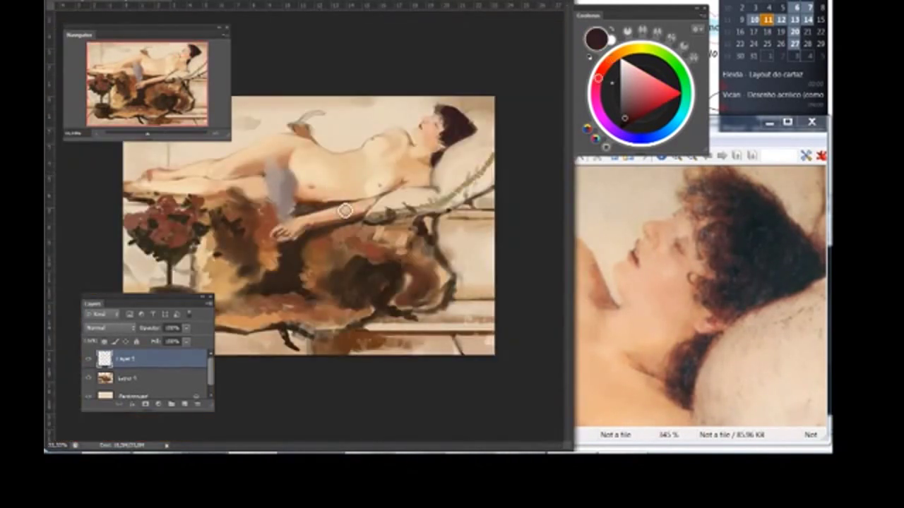
Step: Sample the light skin tone from the torso
right_click(400, 159)
key("Return")
left_click(359, 191, "alt")
left_click(373, 177, "alt")
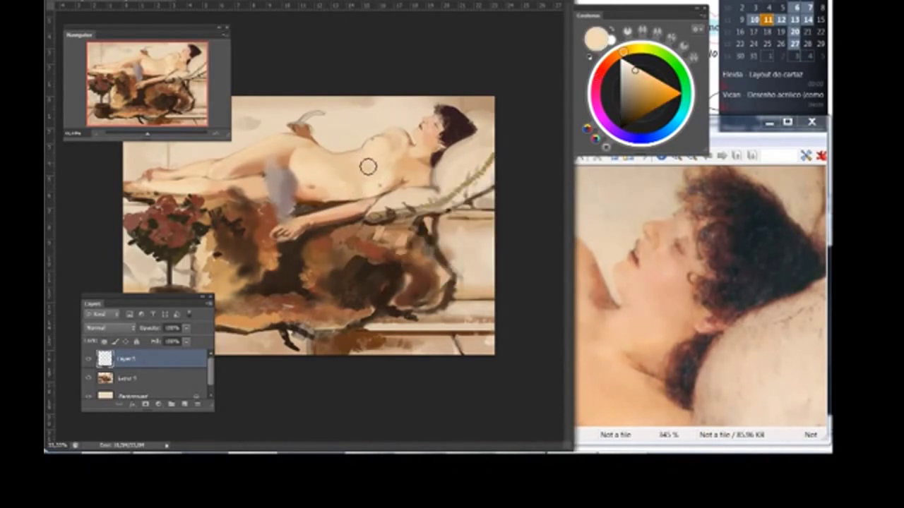
Step: Merge the empty top layer down with Ctrl+E and return to Layer 4
key("ctrl+e")
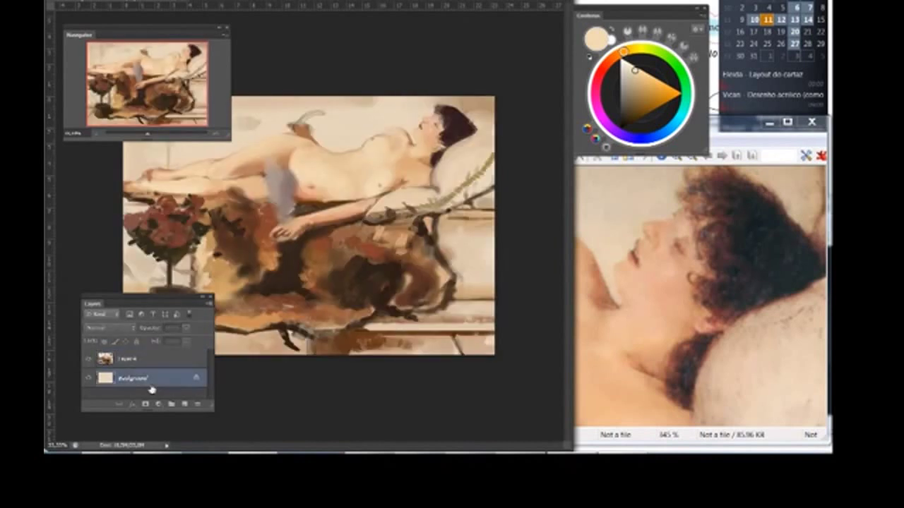
left_click(137, 382)
right_click(329, 199)
key("Return")
key("alt+bracketright")
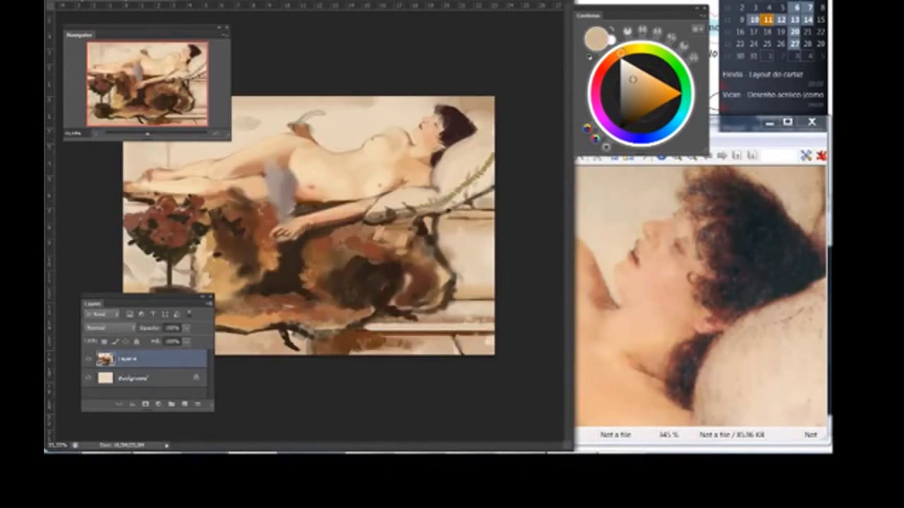
Step: Clear the selection and bring up the full reference painting in IrfanView
right_click(350, 144)
key("Return")
right_click(260, 159)
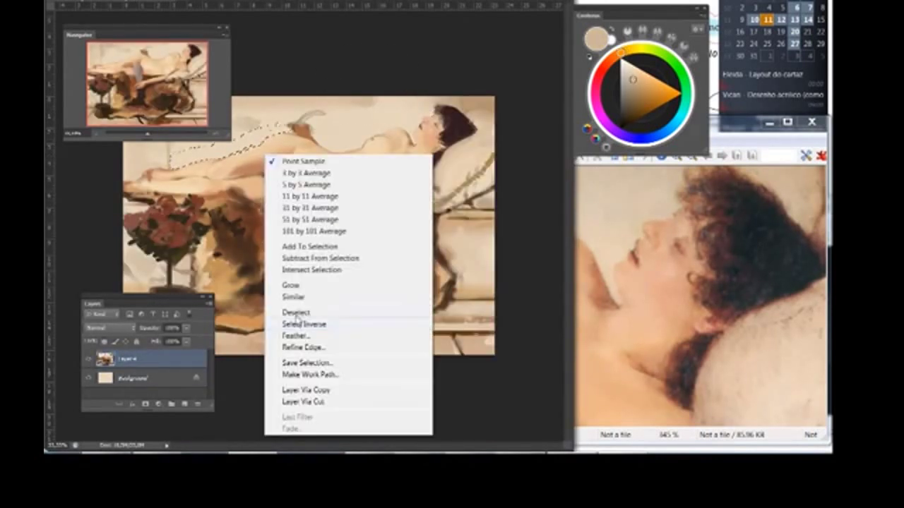
left_click(271, 305)
key("alt+bracketleft")
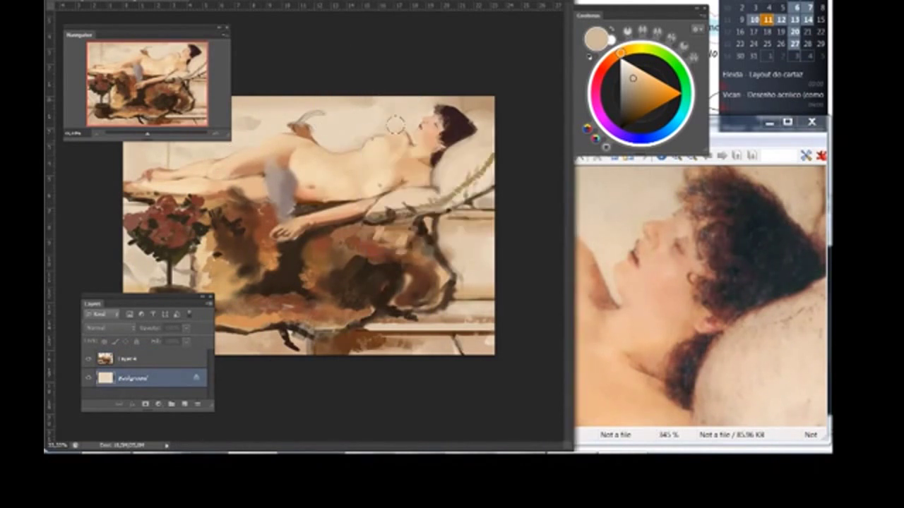
left_click(756, 157)
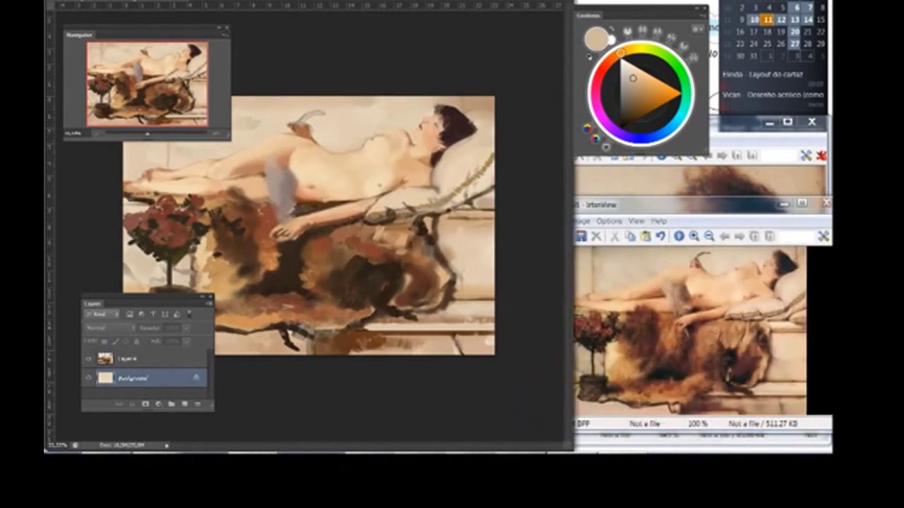
Step: On Layer 4, zoom in and paint lighter strokes over the fur rug below the arm
key("ctrl+minus")
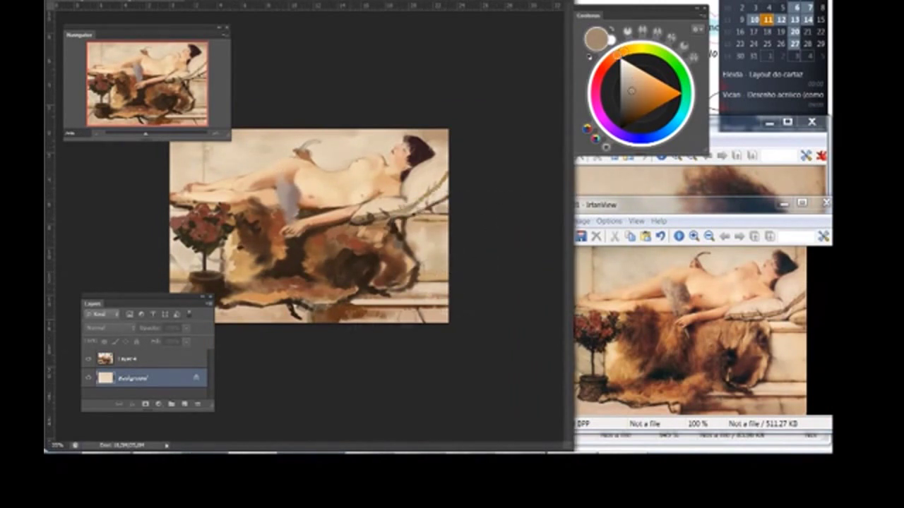
key("alt+bracketright")
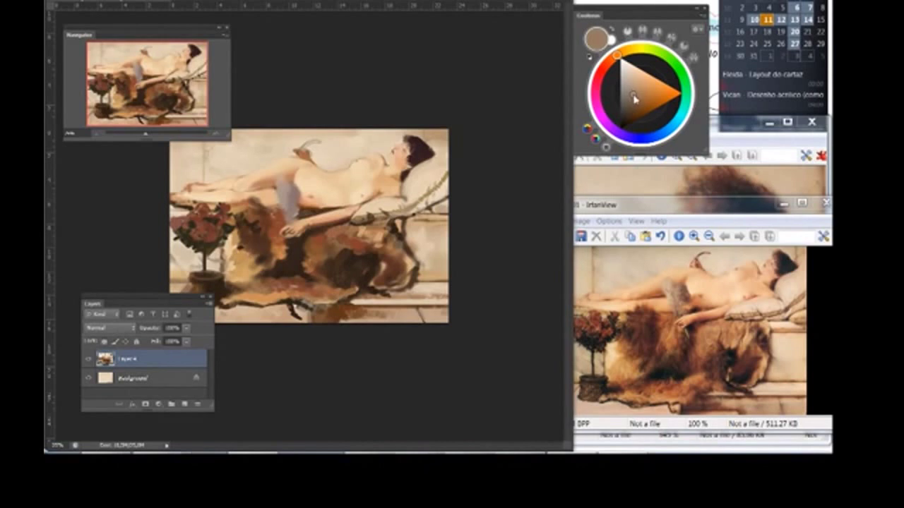
key("ctrl+plus")
key("ctrl+plus")
right_click(384, 280)
key("Escape")
left_click(420, 154, "alt")
mouse_move(424, 152)
left_mouse_down()
mouse_move(374, 134)
mouse_move(459, 197)
left_mouse_up()
left_click_drag(466, 120, 377, 226)
Step: Pick a different textured brush from the brush presets
right_click(442, 264)
scroll(515, 254, "down", 2)
scroll(516, 263, "down", 3)
scroll(516, 260, "up", 1)
scroll(516, 258, "up", 1)
scroll(516, 257, "up", 1)
scroll(517, 256, "up", 1)
left_click(439, 271)
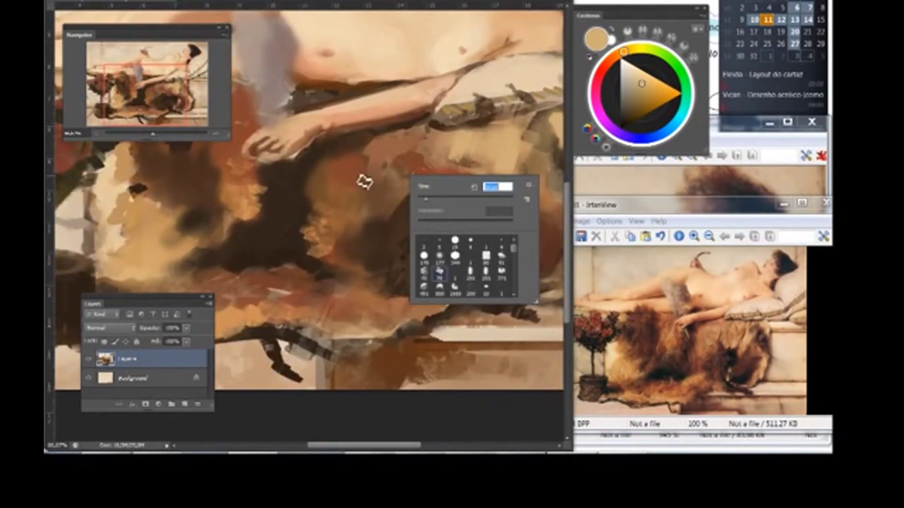
Step: Paint brown and light tan strokes into the fur using sampled rug colours
key("Return")
left_click_drag(391, 176, 379, 156)
left_click(423, 198, "alt")
left_click_drag(417, 190, 374, 159)
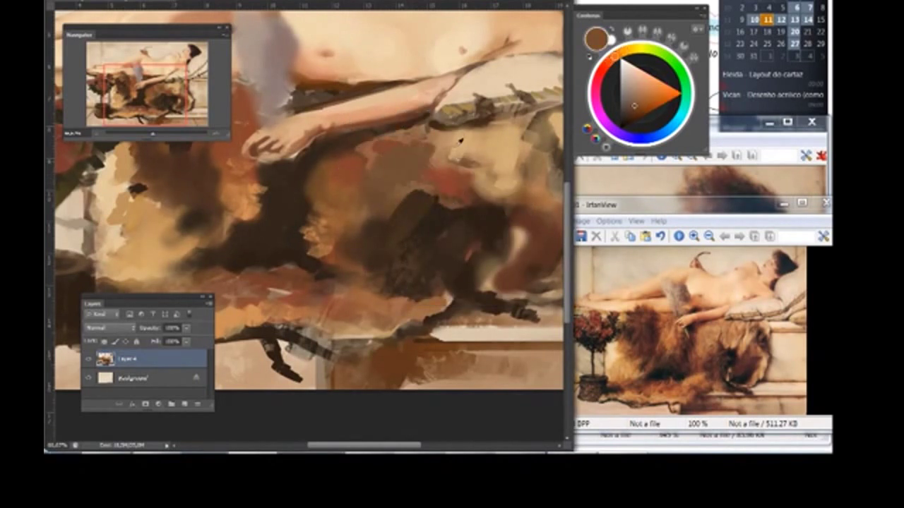
left_click_drag(431, 145, 401, 182)
left_click(333, 162, "alt")
mouse_move(353, 142)
left_mouse_down()
mouse_move(463, 168)
mouse_move(430, 207)
left_mouse_up()
left_click(477, 218, "alt")
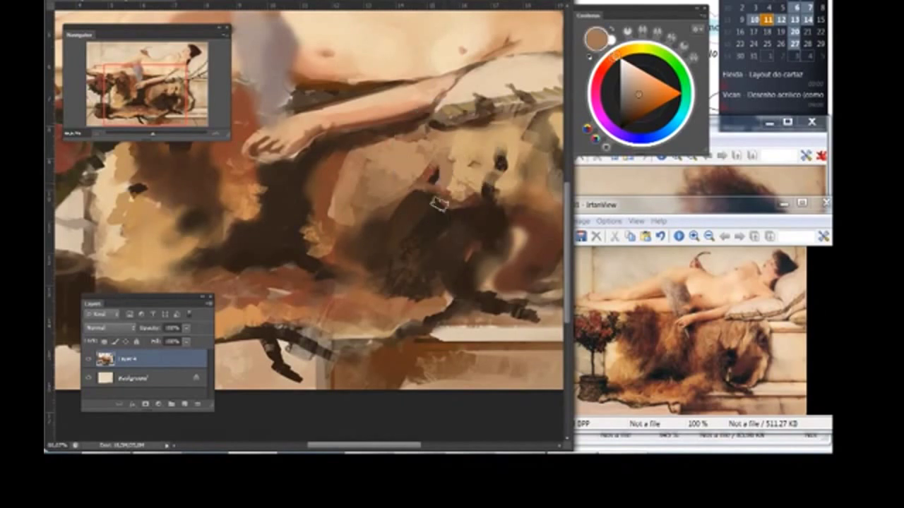
left_click(444, 211, "alt")
Step: Zoom out to the whole painting and paint a darker brown patch on the rug
key("ctrl+minus")
key("ctrl+minus")
key("ctrl+minus")
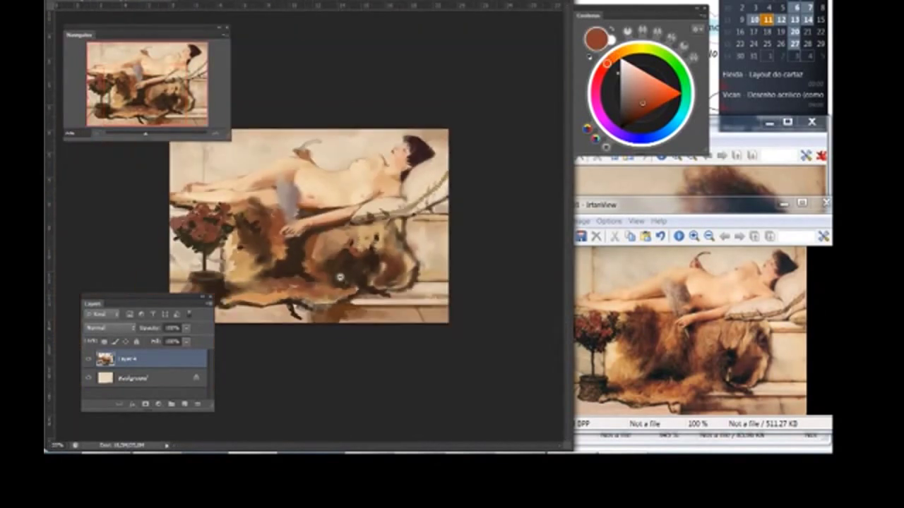
right_click(392, 268)
key("Escape")
right_click(392, 262)
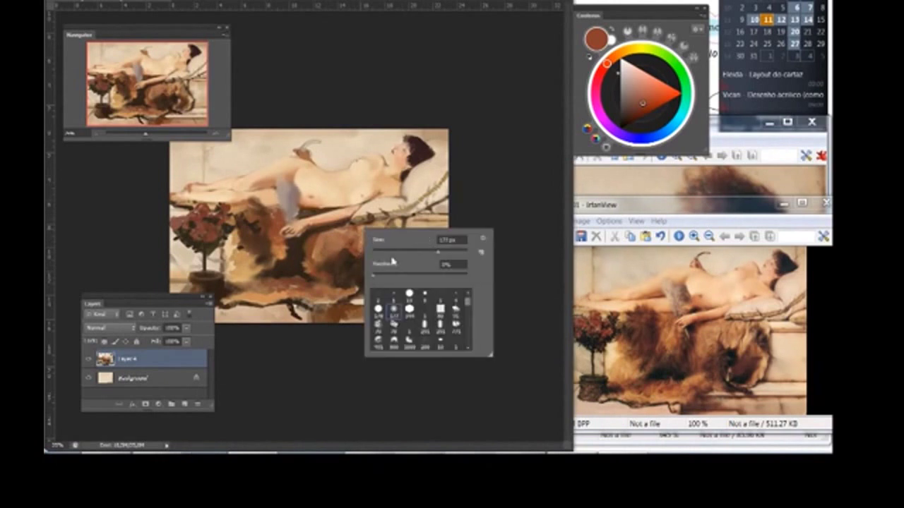
key("Escape")
left_click(319, 258, "alt")
left_click_drag(319, 258, 306, 247)
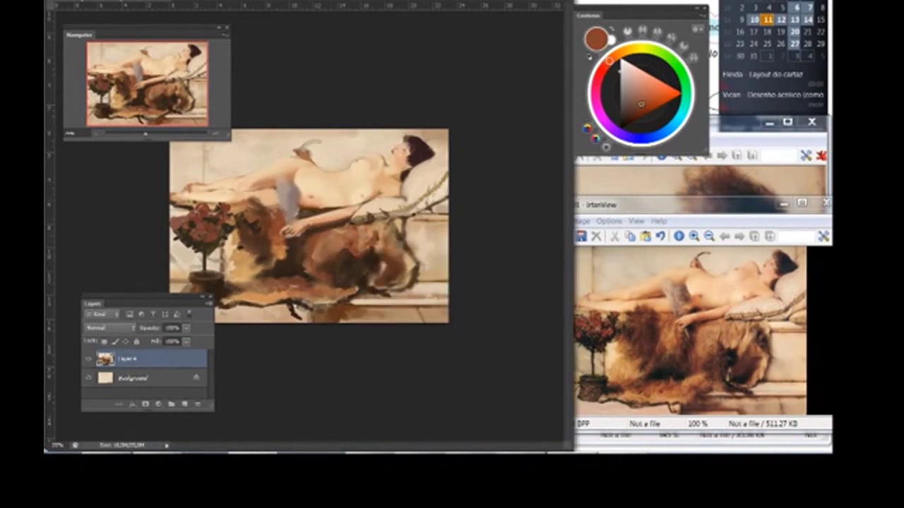
Step: Sample darker and reddish browns from the rug and move the Layers panel aside
left_click(279, 271, "alt")
right_click(278, 286)
key("Escape")
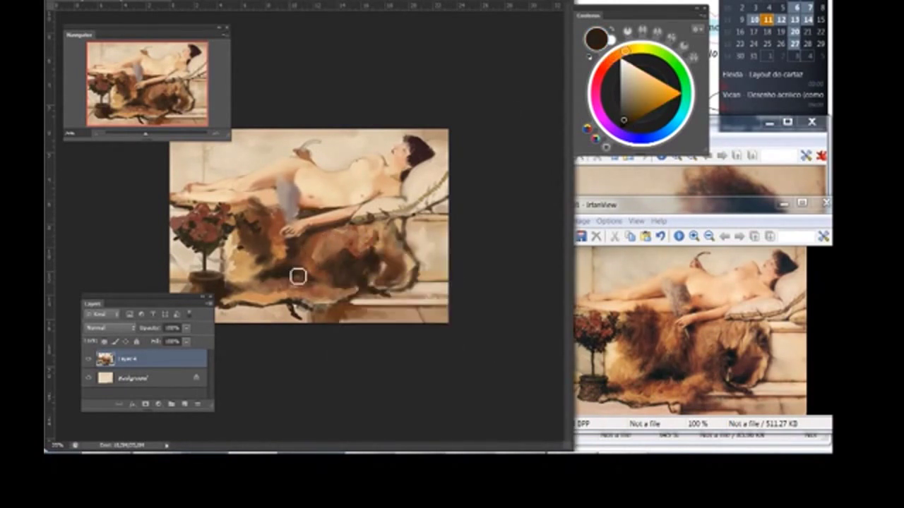
left_click(264, 232, "alt")
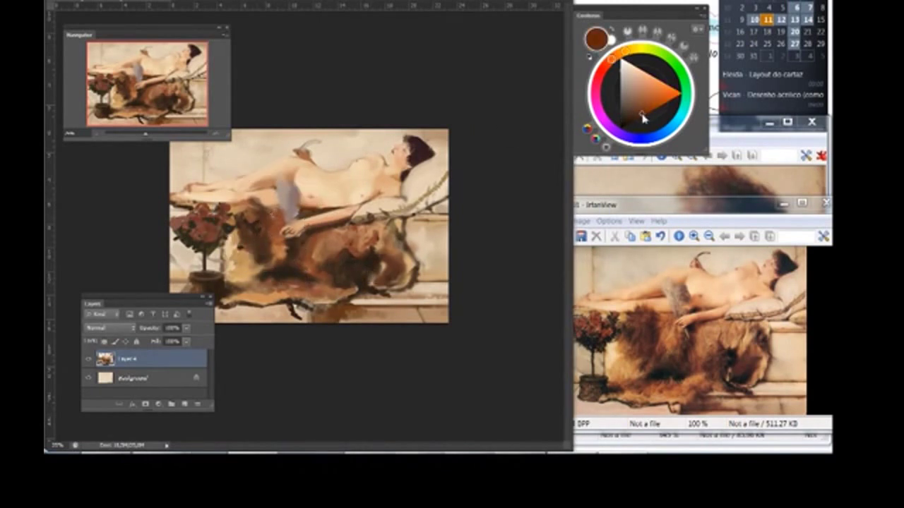
right_click(352, 220)
key("Escape")
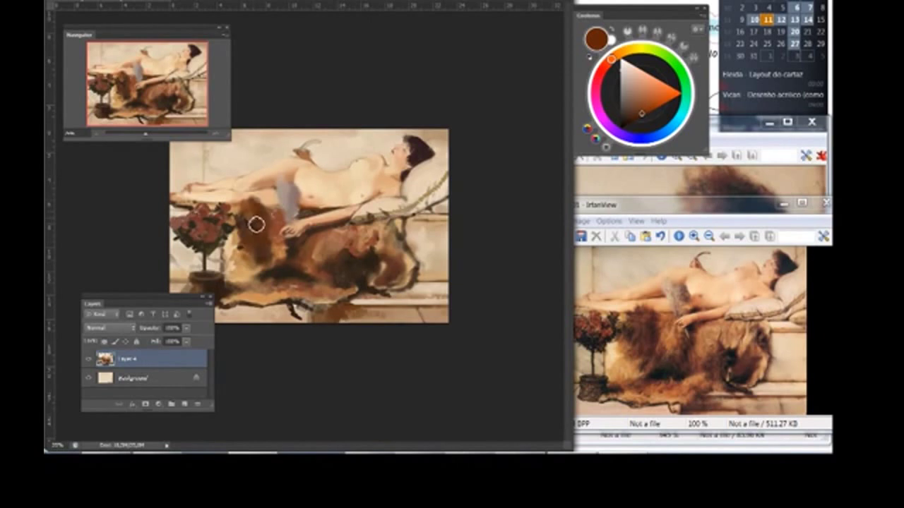
left_click_drag(150, 300, 117, 324)
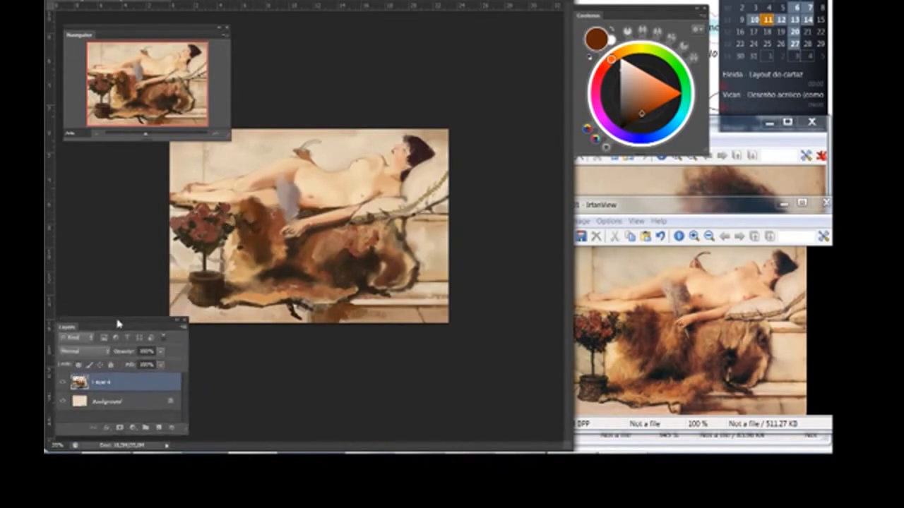
Step: Zoom in on the painting and sample light beige and rug brown colours
right_click(312, 222)
key("Escape")
key("ctrl+minus")
key("ctrl+plus")
key("ctrl+plus")
right_click(227, 209)
key("Escape")
left_click(179, 265, "alt")
left_click(331, 254, "alt")
Step: Adjust the brush size and hardness, then paint lighter strokes on the fur under the arm
right_click(378, 261)
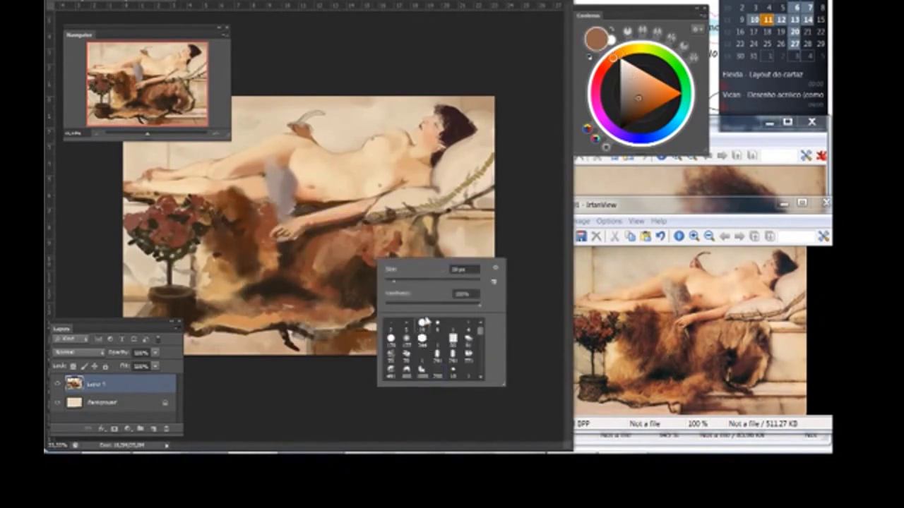
mouse_move(398, 296)
left_mouse_down()
mouse_move(416, 297)
mouse_move(404, 271)
mouse_move(365, 254)
mouse_move(346, 276)
mouse_move(382, 277)
left_mouse_up()
key("Return")
scroll(353, 271, "up", 2)
left_click(333, 282, "alt")
left_click(358, 252, "alt")
Step: Paint a dark brown stroke into the fur shadows and sample a light beige skin tone
left_click(363, 290, "alt")
left_click(345, 298, "alt")
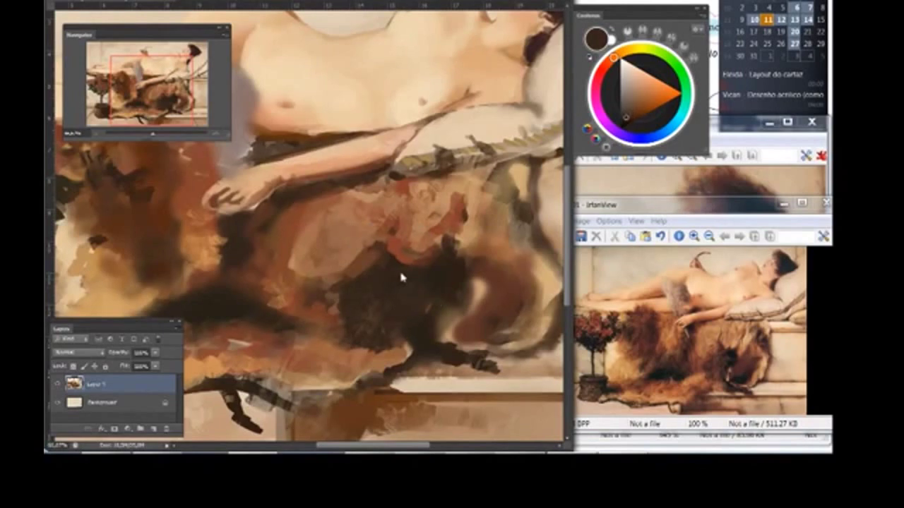
left_click_drag(444, 236, 417, 268)
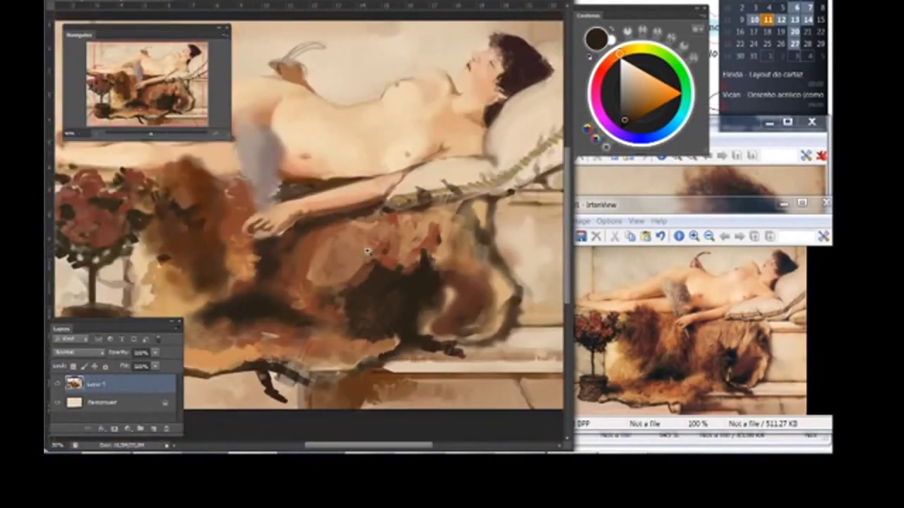
mouse_move(408, 337)
left_mouse_down()
mouse_move(358, 236)
mouse_move(417, 229)
left_mouse_up()
left_click(408, 233, "alt")
scroll(281, 260, "up", 3)
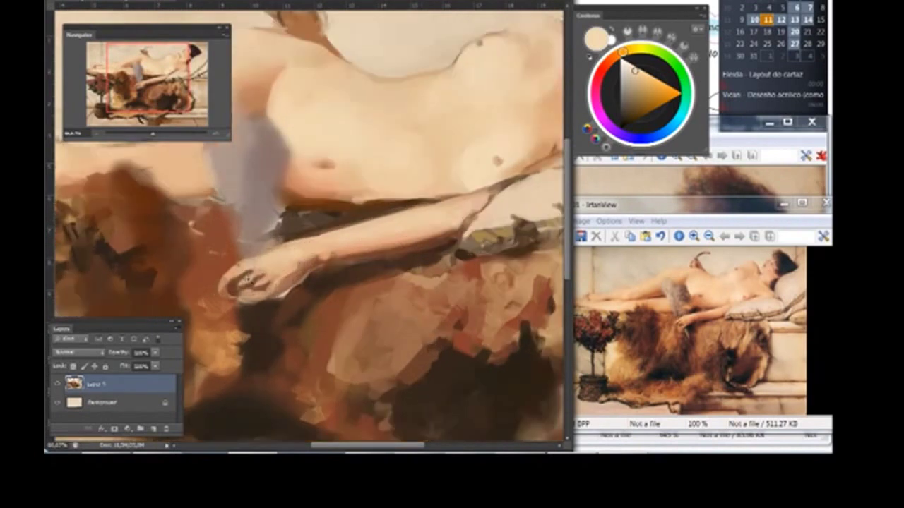
Step: Zoom onto the hand and sample reddish browns from the painting
right_click(399, 281)
key("Escape")
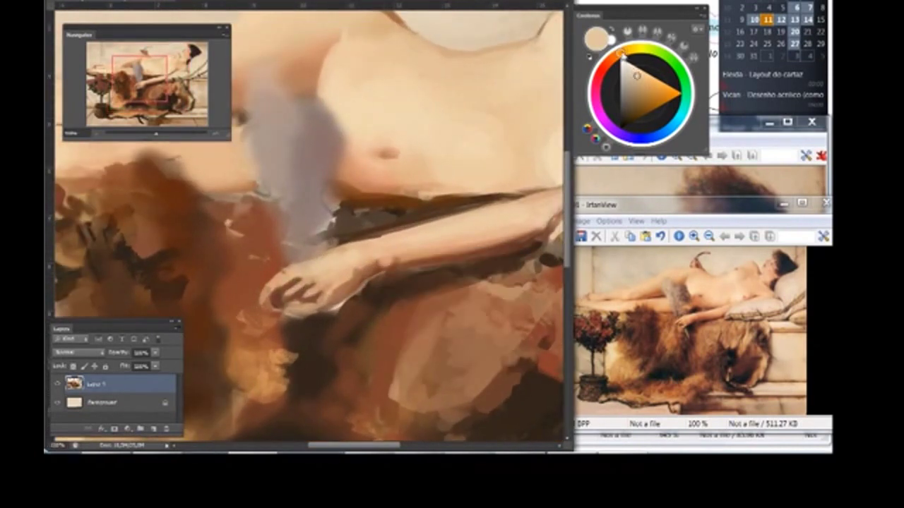
scroll(374, 270, "up", 2)
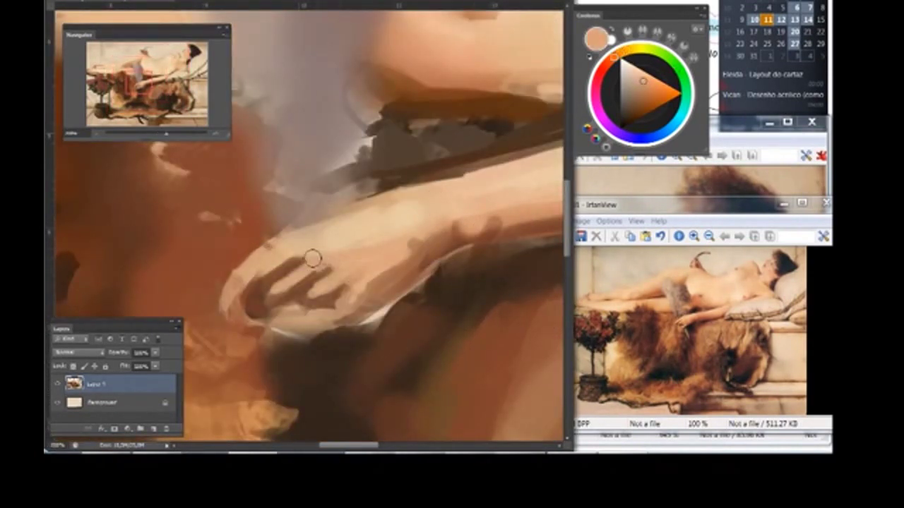
left_click_drag(375, 229, 424, 208)
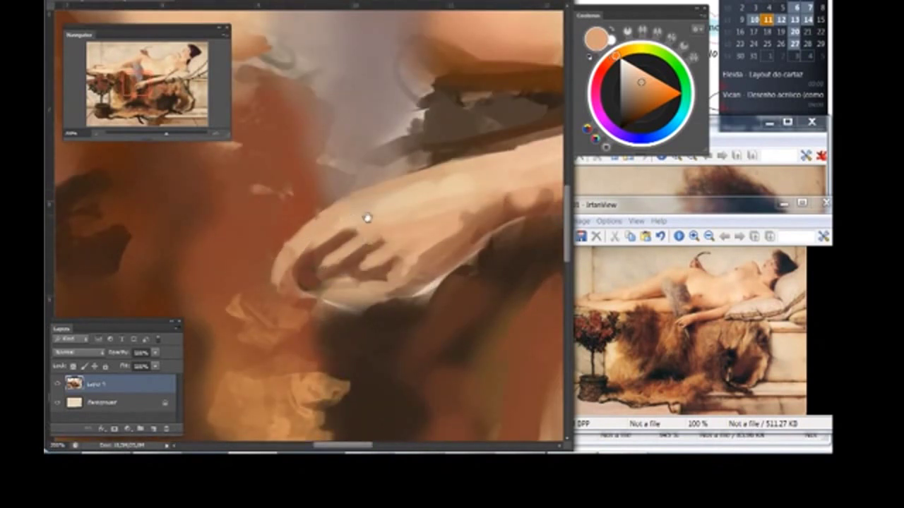
left_click_drag(365, 216, 339, 236)
left_click(280, 228, "alt")
left_click(237, 321, "alt")
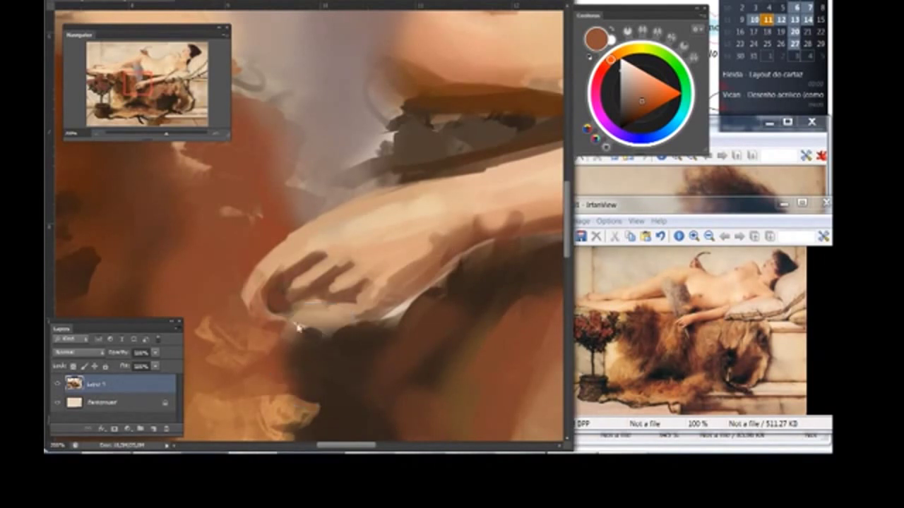
Step: Sample darker browns from the fur around the hand while panning across it
left_click(399, 318, "alt")
left_click_drag(399, 318, 294, 303)
left_click(289, 272, "alt")
left_click(345, 276, "alt")
left_click(408, 272, "alt")
mouse_move(313, 270)
left_mouse_down()
mouse_move(426, 250)
mouse_move(397, 273)
left_mouse_up()
left_click(420, 248, "alt")
left_click(363, 245, "alt")
left_click(384, 267, "alt")
Step: Paint a light tan patch below the fingers and sample an orange brown
mouse_move(314, 307)
left_mouse_down()
mouse_move(365, 289)
mouse_move(310, 274)
left_mouse_up()
left_click(322, 293, "alt")
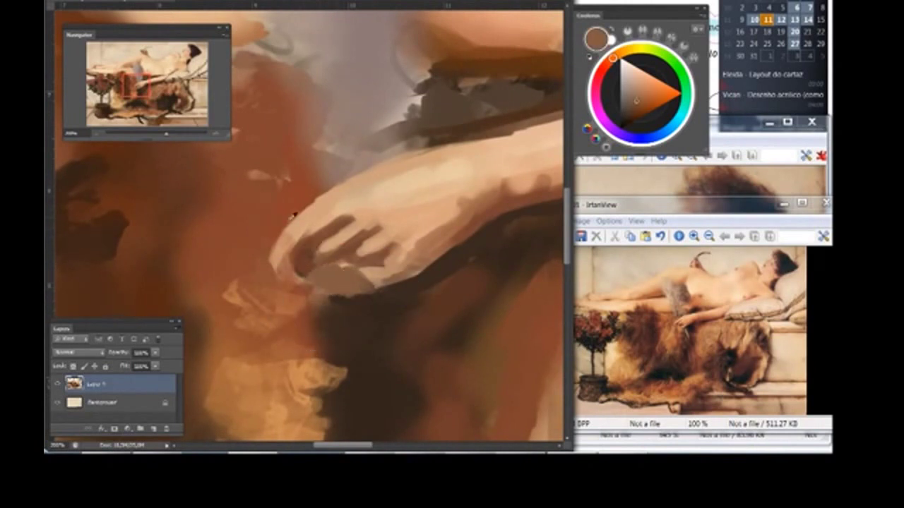
left_click(286, 276, "alt")
scroll(286, 276, "down", 3)
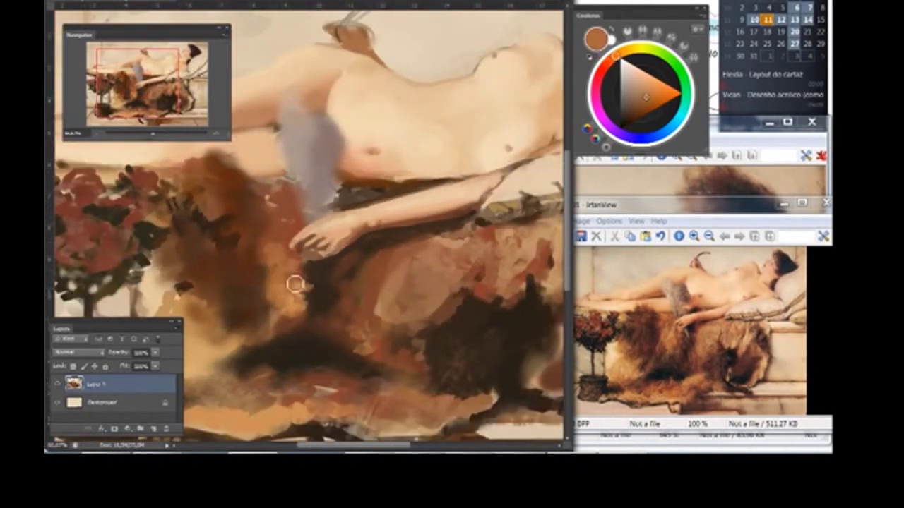
Step: Sample a darker brown and paint dark strokes onto the fur
scroll(286, 205, "up", 2)
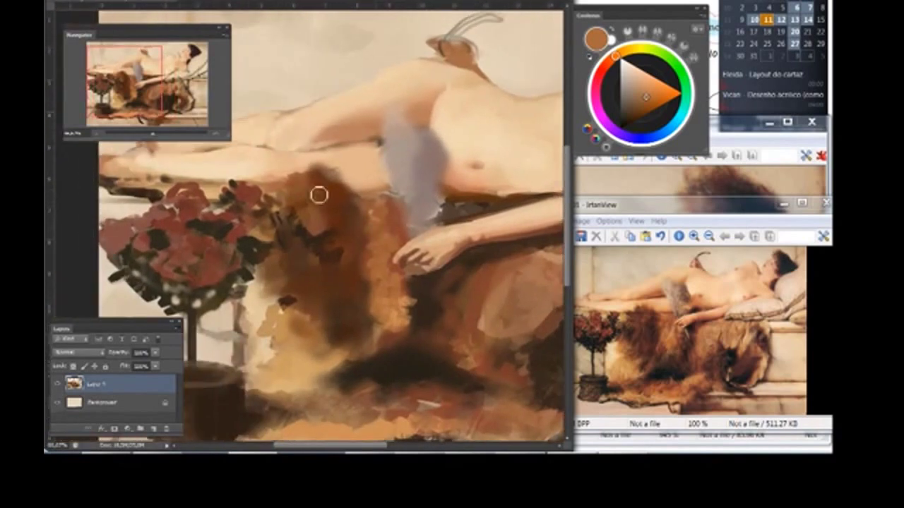
left_click(338, 189, "alt")
left_click(352, 204, "alt")
left_click(354, 229, "alt")
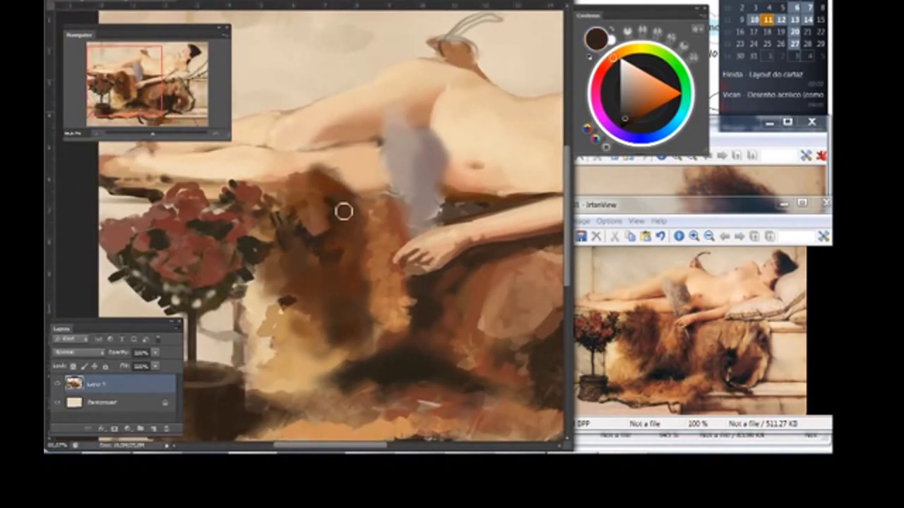
left_click_drag(344, 286, 301, 277)
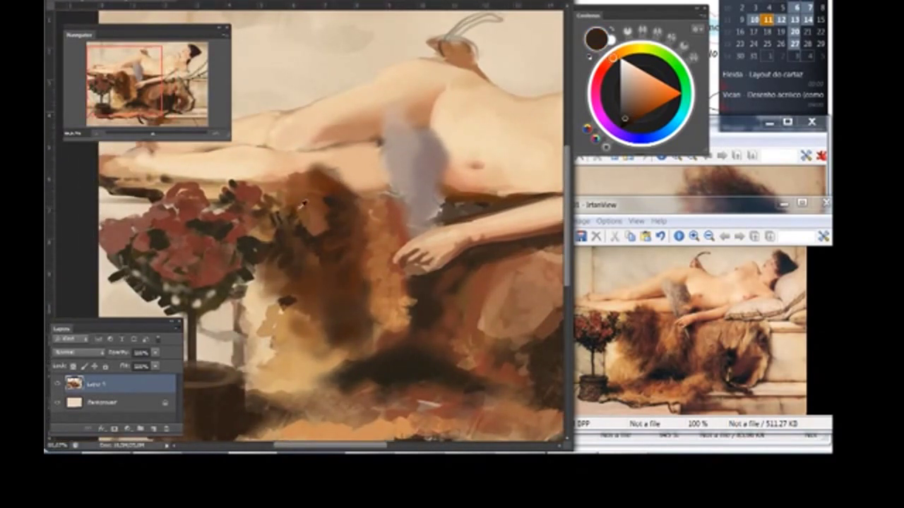
Step: Paint dark reddish-brown strokes on the lower fur and blend the middle tones
left_click(311, 203, "alt")
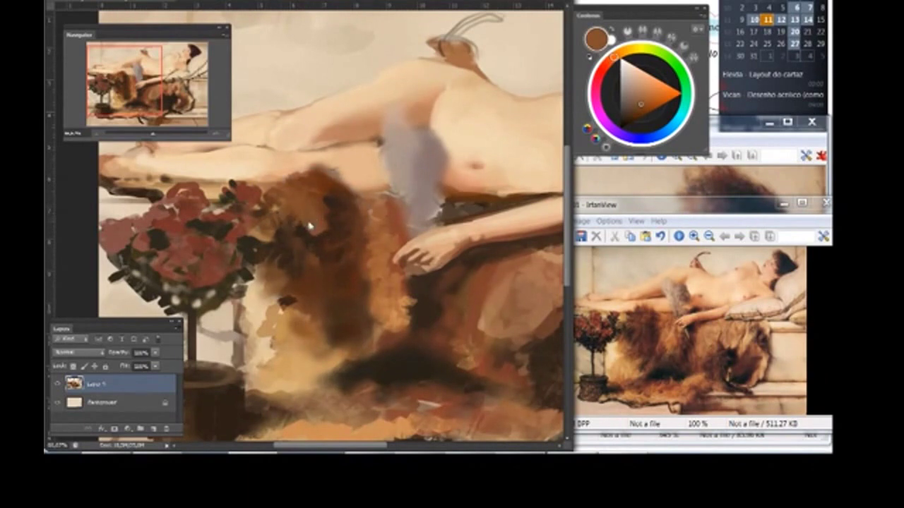
left_click(280, 282, "alt")
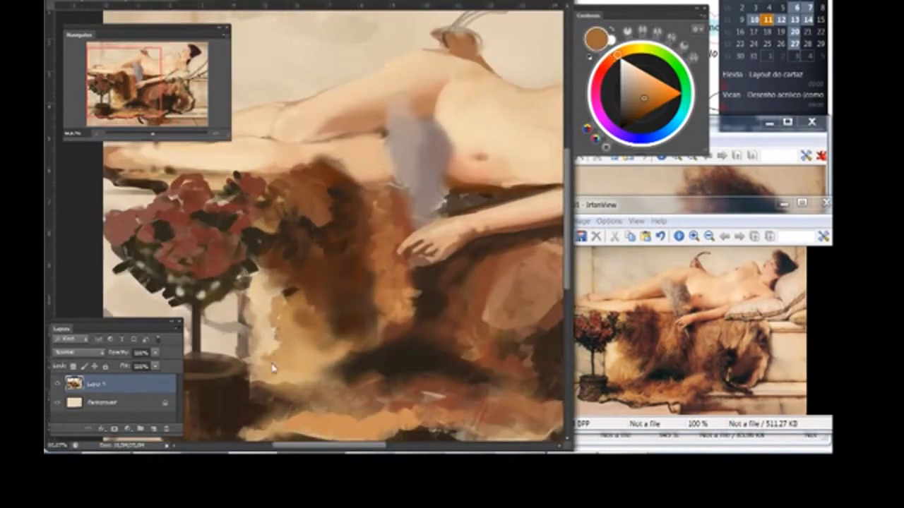
left_click(273, 368, "alt")
left_click_drag(268, 381, 392, 409)
left_click(381, 410, "alt")
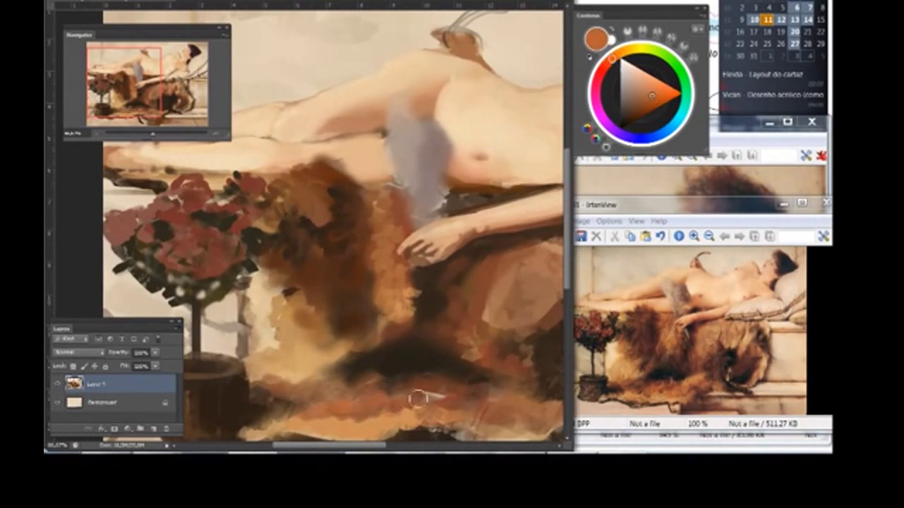
left_click_drag(399, 317, 341, 297)
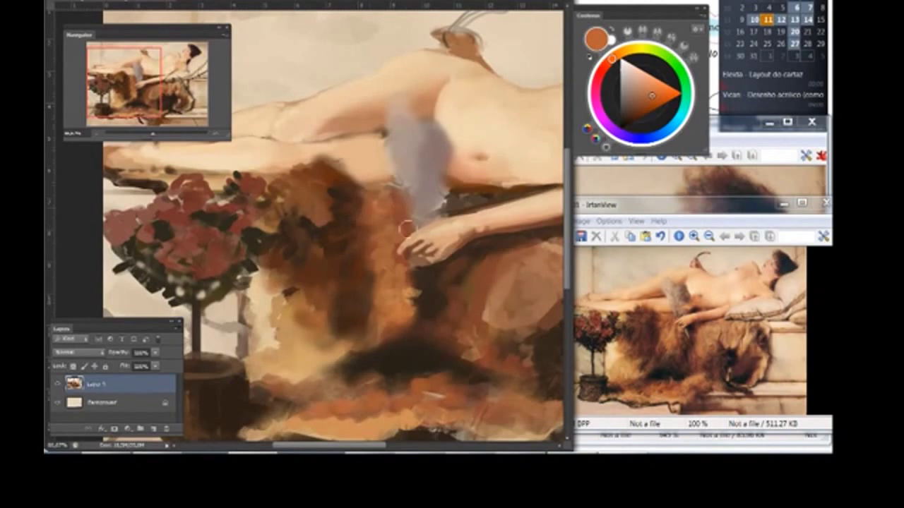
Step: Pan toward the head and pillow, sampling tan, reddish and dark browns from the fur
left_click_drag(414, 298, 329, 299)
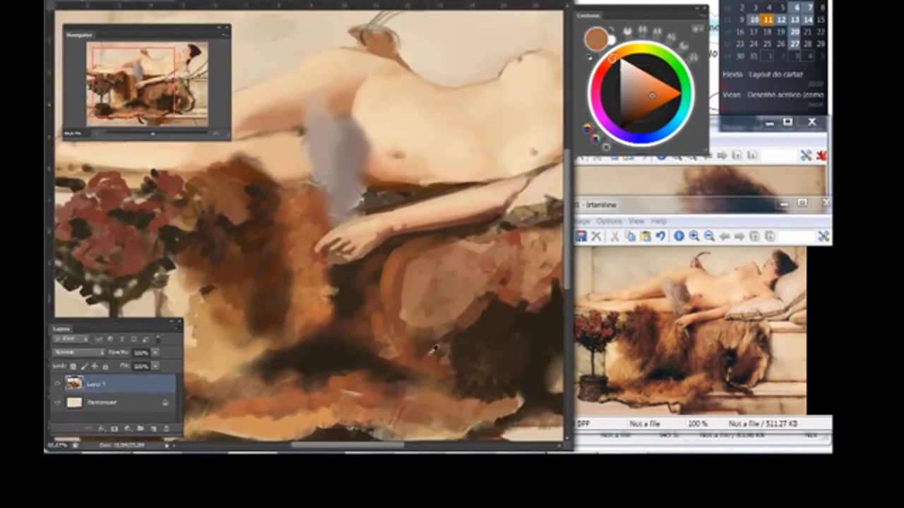
left_click(486, 303, "alt")
left_click_drag(485, 302, 387, 306)
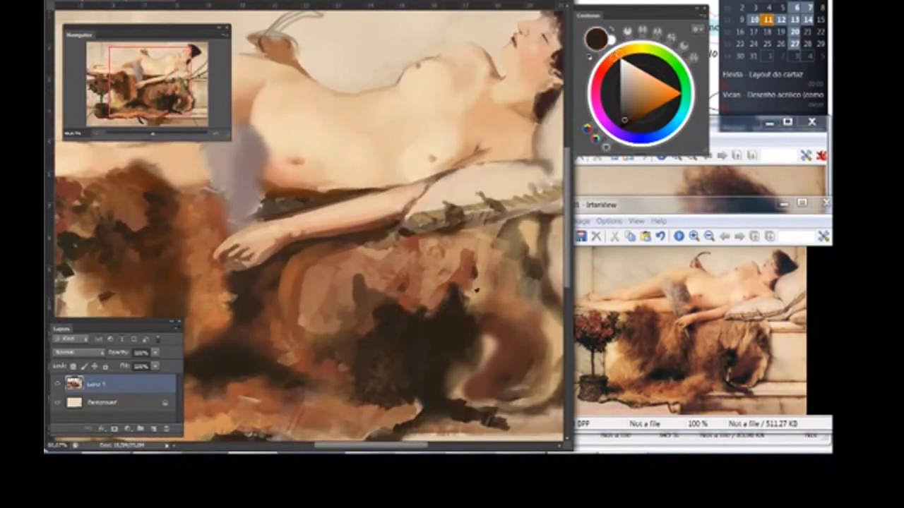
left_click(465, 329, "alt")
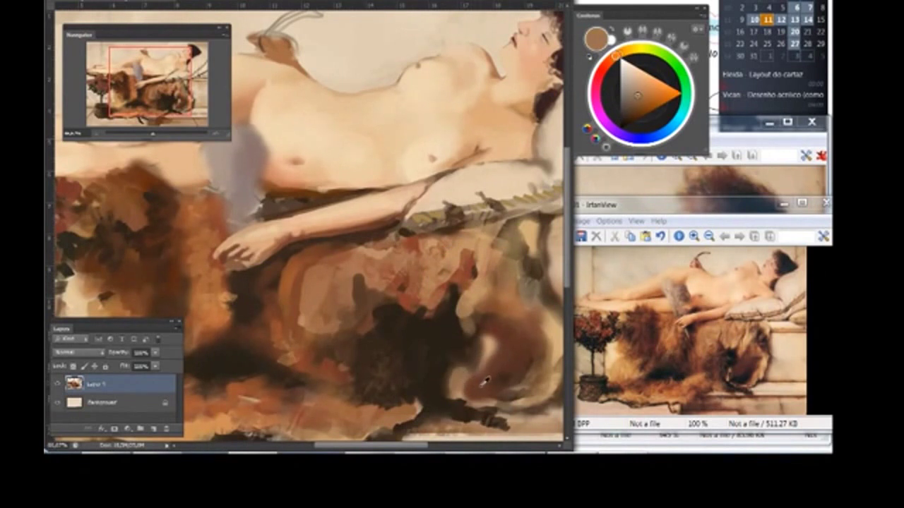
left_click(488, 377, "alt")
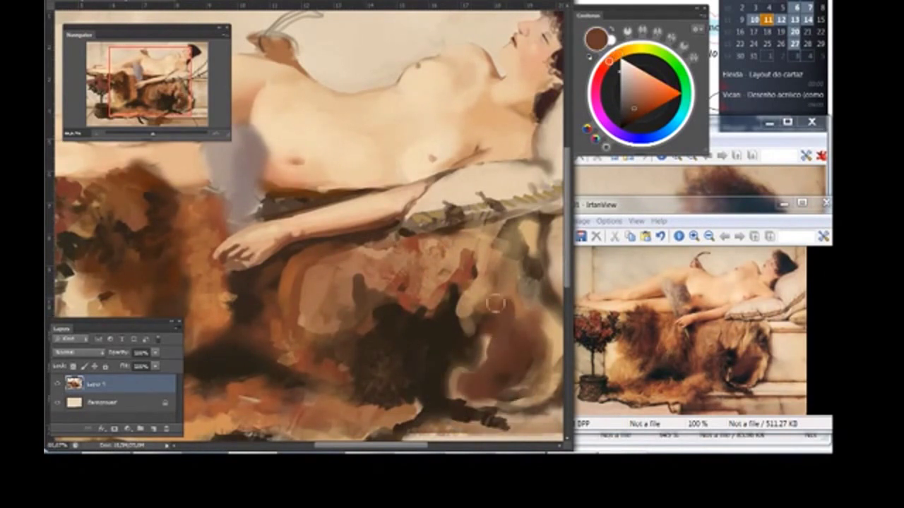
left_click(460, 308, "alt")
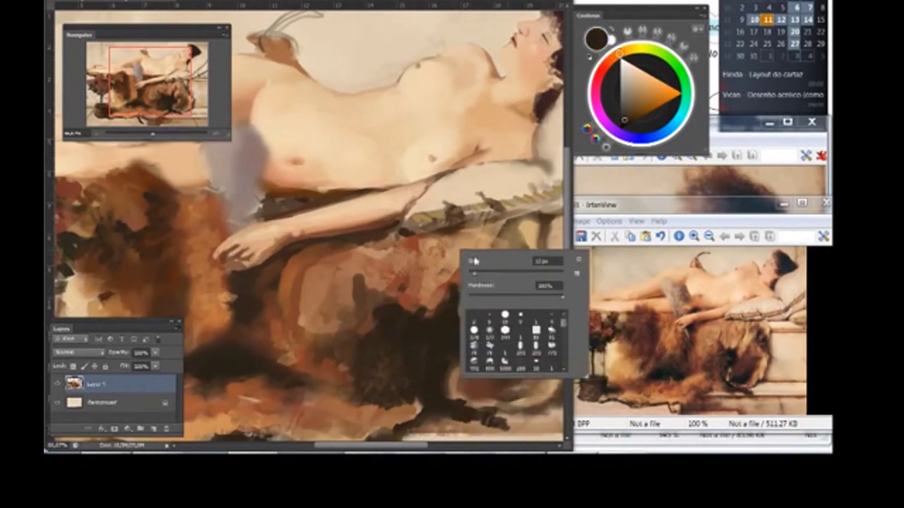
left_click(494, 305, "alt")
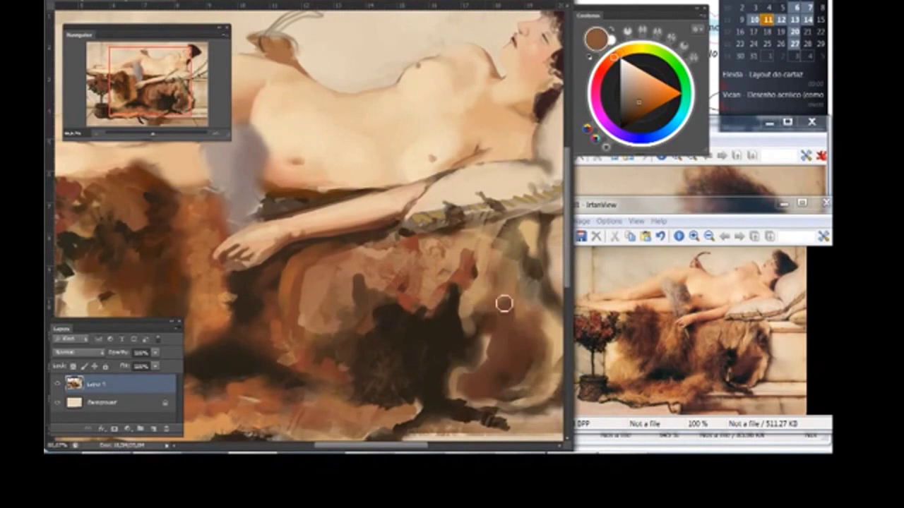
left_click(480, 272, "alt")
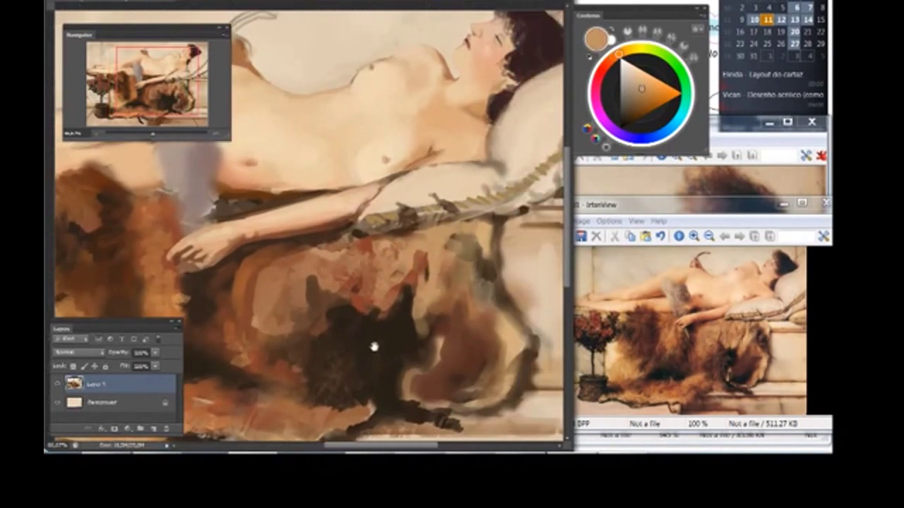
left_click(480, 300, "alt")
Step: Bring the cushion and sofa edge into view and sample cream, brown and tan tones
mouse_move(517, 279)
left_mouse_down()
mouse_move(480, 300)
mouse_move(500, 429)
mouse_move(487, 389)
mouse_move(472, 397)
mouse_move(485, 390)
left_mouse_up()
left_click(495, 365, "alt")
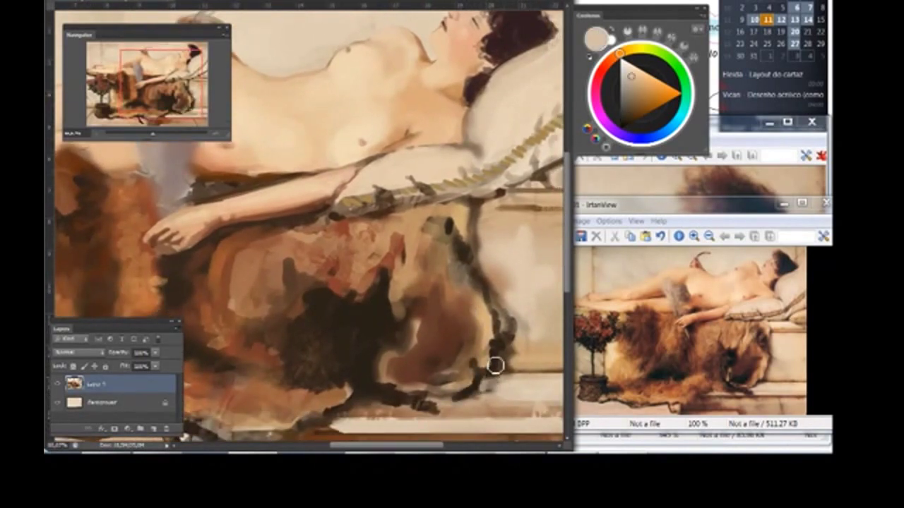
left_click_drag(428, 308, 384, 312)
left_click(434, 282, "alt")
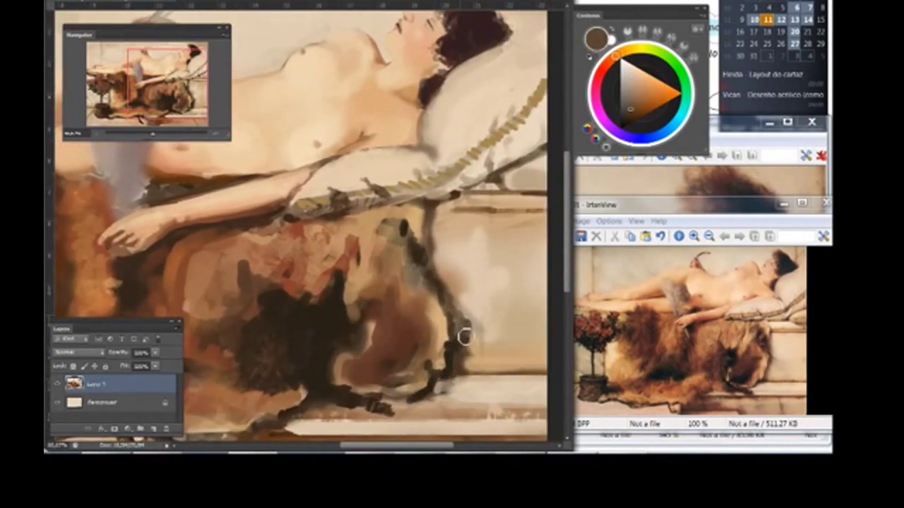
left_click(448, 274, "alt")
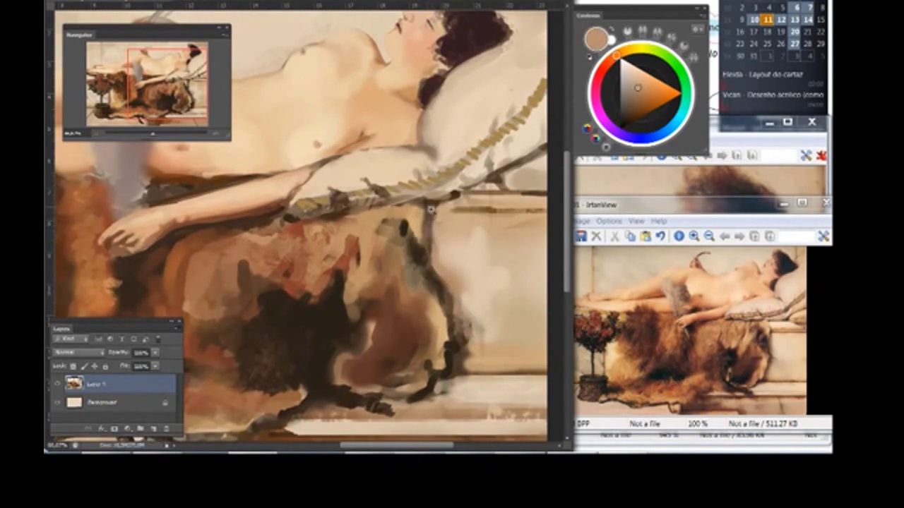
scroll(406, 201, "up", 2)
Step: Soften the dark marks near the sofa edge with light cream paint
left_click_drag(343, 189, 304, 195)
left_click(254, 205, "alt")
right_click(371, 141)
scroll(371, 169, "up", 1)
Step: Zoom in on the cushion and paint small light strokes along it
scroll(370, 173, "up", 1)
scroll(370, 176, "up", 1)
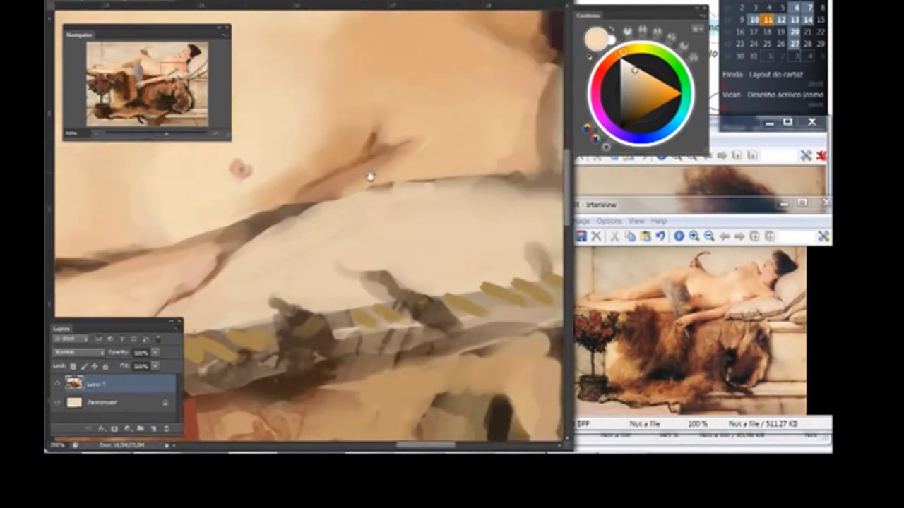
scroll(370, 176, "up", 3)
scroll(407, 190, "down", 4)
scroll(319, 174, "right", 3)
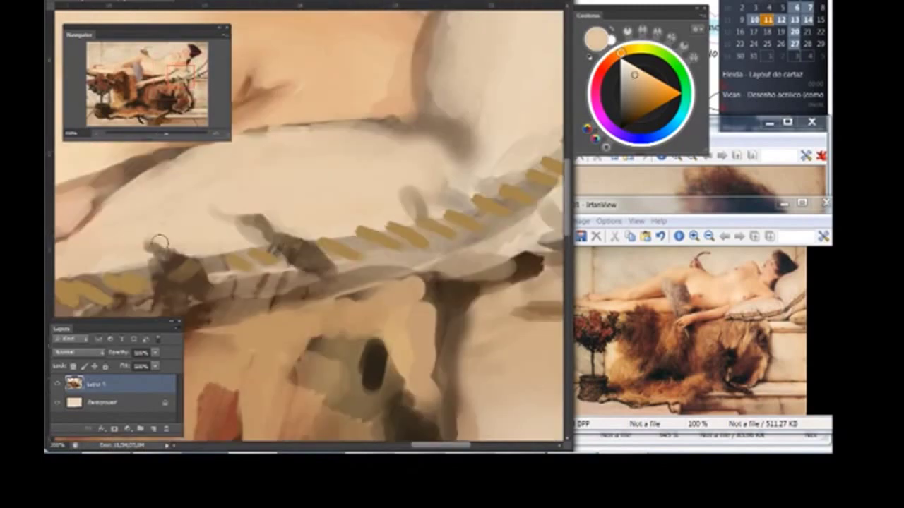
scroll(286, 244, "down", 2)
scroll(286, 243, "left", 2)
left_click_drag(321, 224, 333, 235)
left_click_drag(413, 212, 466, 215)
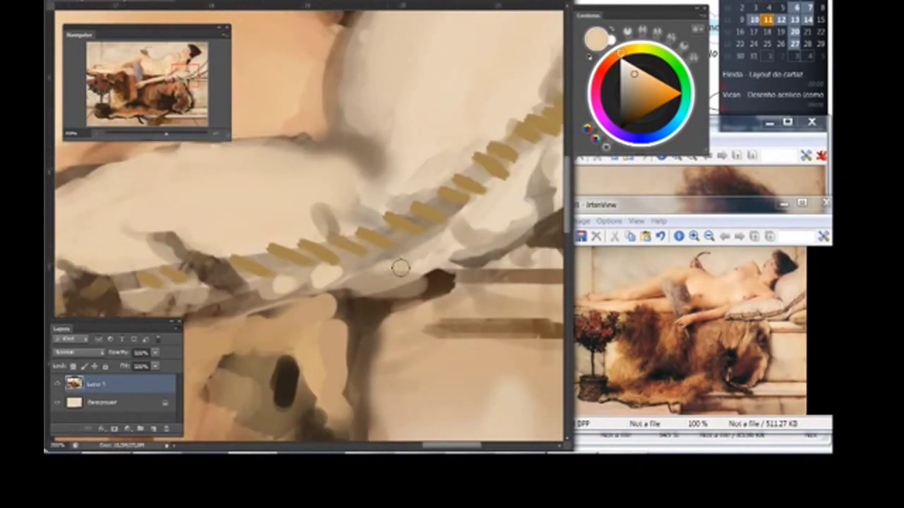
Step: Paint dark brown and tan strokes along the cushion's striped edge
right_click(311, 212)
mouse_move(177, 291)
left_mouse_down()
mouse_move(367, 271)
mouse_move(441, 208)
left_mouse_up()
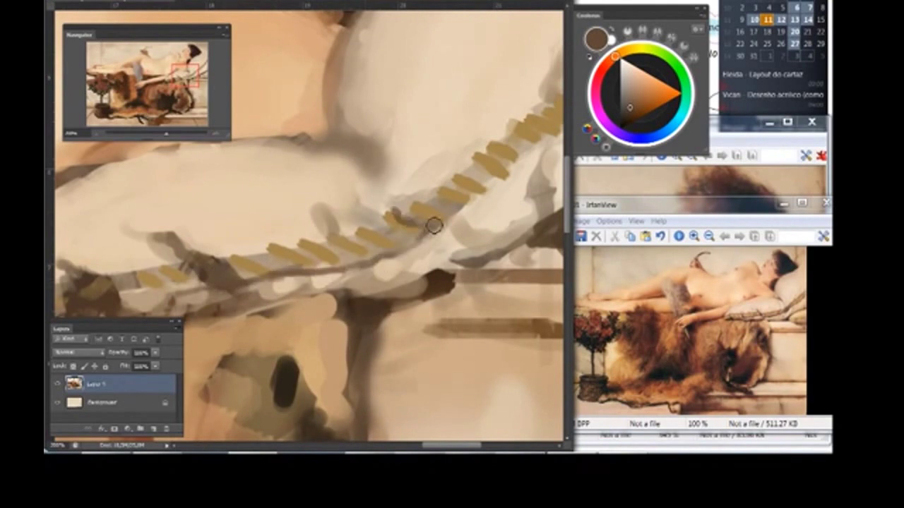
left_click_drag(378, 223, 442, 155)
left_click_drag(324, 254, 373, 216)
left_click_drag(356, 183, 403, 134)
left_click_drag(236, 276, 324, 208)
mouse_move(406, 158)
left_mouse_down()
mouse_move(332, 219)
mouse_move(156, 254)
left_mouse_up()
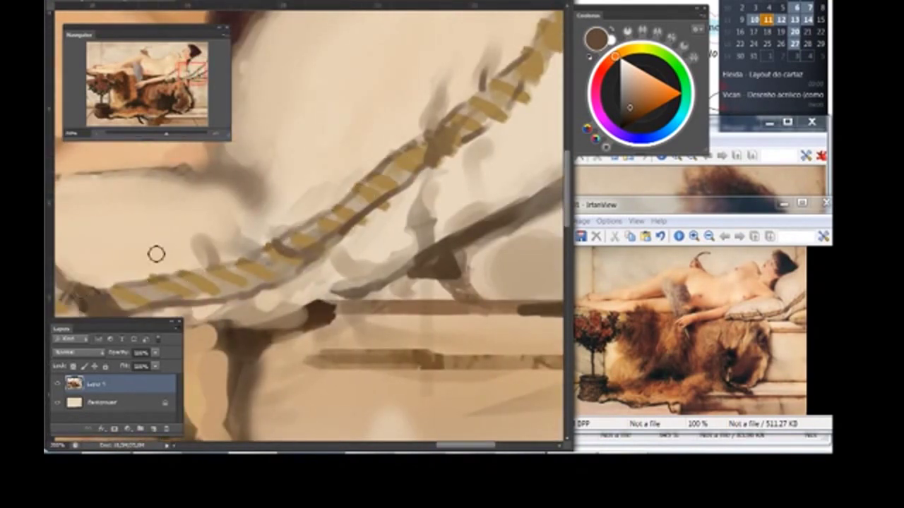
Step: Reset the view and paint dark brown strokes across the strap, darkening its lower edge and shadow
key("ctrl+0")
scroll(415, 212, "up", 2)
scroll(415, 212, "up", 3)
left_click_drag(346, 251, 141, 240)
mouse_move(381, 268)
left_mouse_down()
mouse_move(346, 264)
mouse_move(212, 311)
left_mouse_up()
left_click_drag(269, 289, 419, 275)
mouse_move(395, 230)
left_mouse_down()
mouse_move(252, 250)
mouse_move(170, 297)
left_mouse_up()
mouse_move(265, 328)
left_mouse_down()
mouse_move(221, 343)
mouse_move(311, 350)
left_mouse_up()
left_click_drag(171, 266, 120, 289)
Step: Sample mid brown to deepen the shadow along the arm edge, then pick up a light beige
left_click(113, 267, "alt")
mouse_move(78, 240)
left_mouse_down()
mouse_move(173, 257)
mouse_move(243, 149)
mouse_move(386, 139)
left_mouse_up()
left_click(245, 153, "alt")
left_click(385, 140, "alt")
left_click_drag(285, 197, 431, 251)
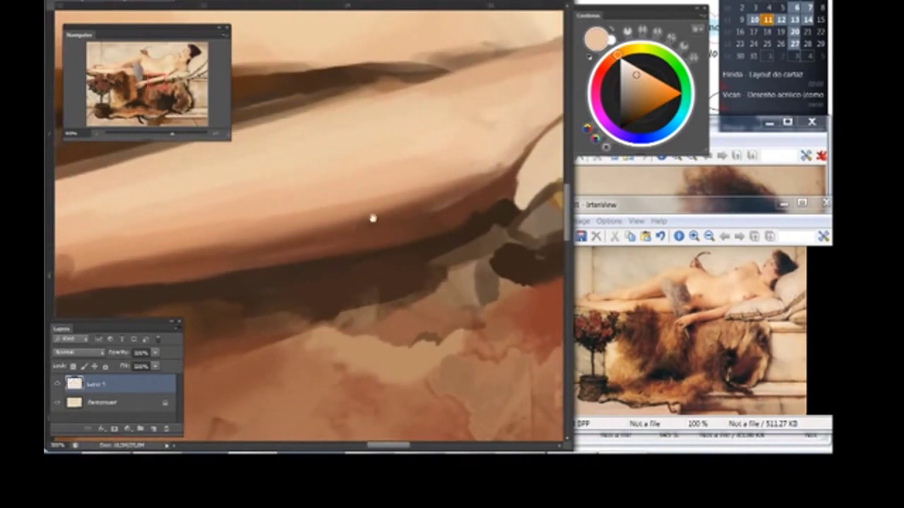
Step: Paint light beige strokes on the arm, sampling dark brown and beige from the painting
right_click(355, 240)
left_click(159, 268, "alt")
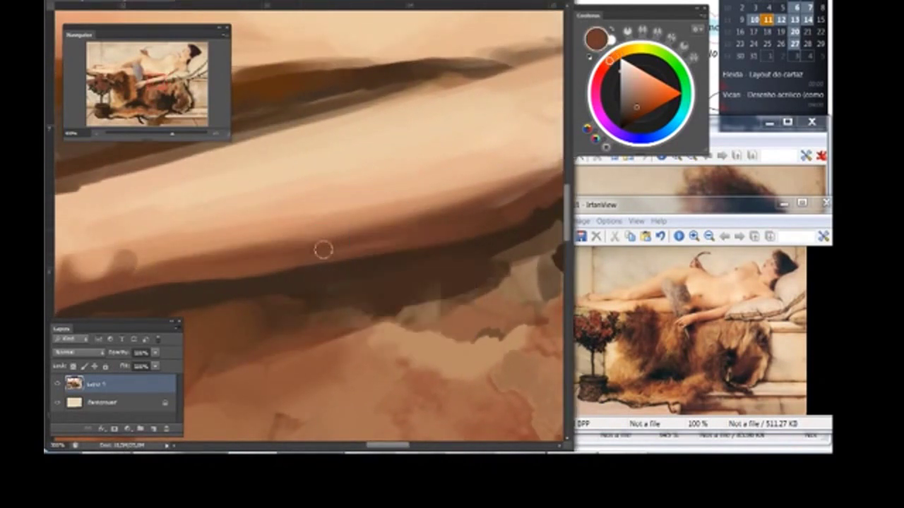
mouse_move(256, 252)
left_mouse_down()
mouse_move(414, 224)
mouse_move(266, 212)
mouse_move(247, 222)
left_mouse_up()
left_click(266, 212, "alt")
right_click(353, 183)
Step: Rotate the canvas around the arm while sampling different skin shades
left_click_drag(353, 182, 465, 161)
left_click(389, 153, "alt")
left_click_drag(389, 153, 367, 201)
left_click(513, 178, "alt")
mouse_move(513, 178)
left_mouse_down()
mouse_move(424, 152)
mouse_move(211, 205)
mouse_move(374, 201)
mouse_move(339, 209)
mouse_move(336, 198)
mouse_move(377, 236)
left_mouse_up()
right_click(424, 152)
Step: Sample dark brown, light beige and orange-brown tones, then pan to the fingers
left_click(182, 212, "alt")
left_click(328, 228, "alt")
left_click(644, 96)
mouse_move(537, 155)
left_mouse_down()
mouse_move(446, 176)
mouse_move(384, 246)
left_mouse_up()
left_click(384, 245, "alt")
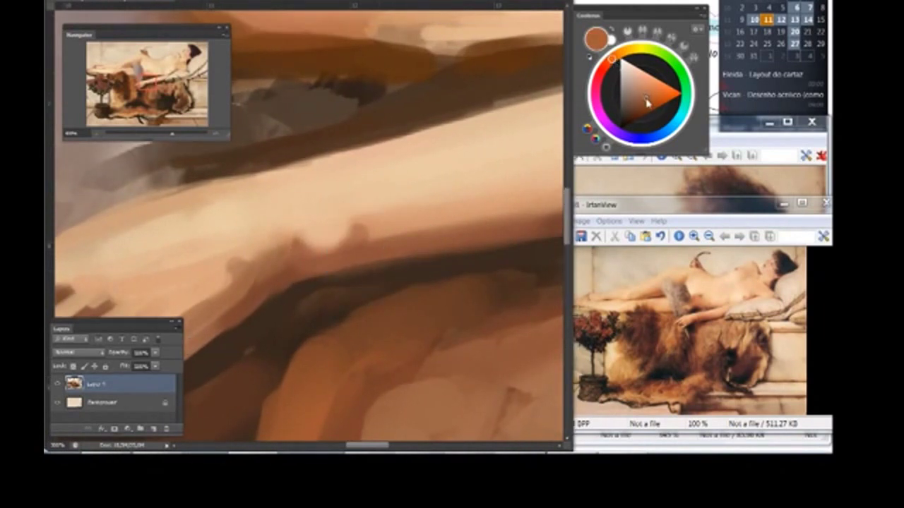
mouse_move(409, 244)
left_mouse_down()
mouse_move(306, 202)
mouse_move(297, 176)
left_mouse_up()
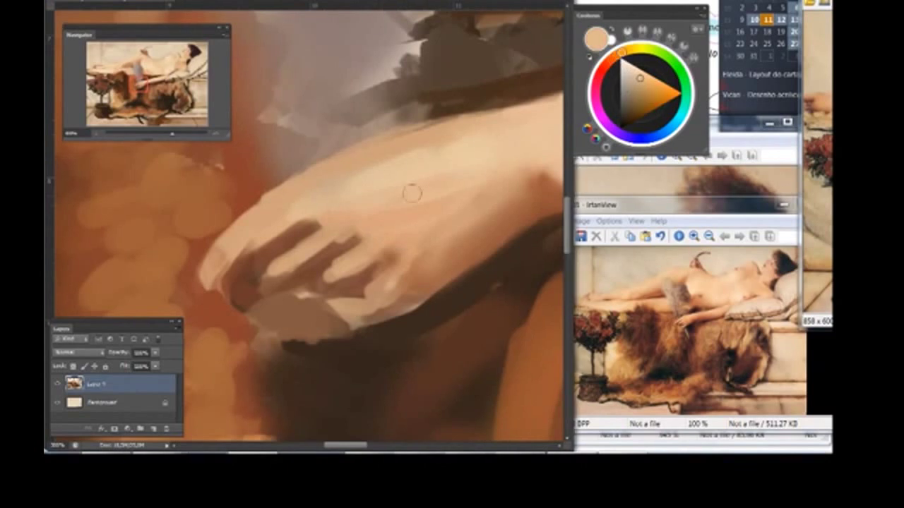
Step: Lighten the knuckles of the hand, adjusting the brush size between strokes
right_click(467, 177)
key("Escape")
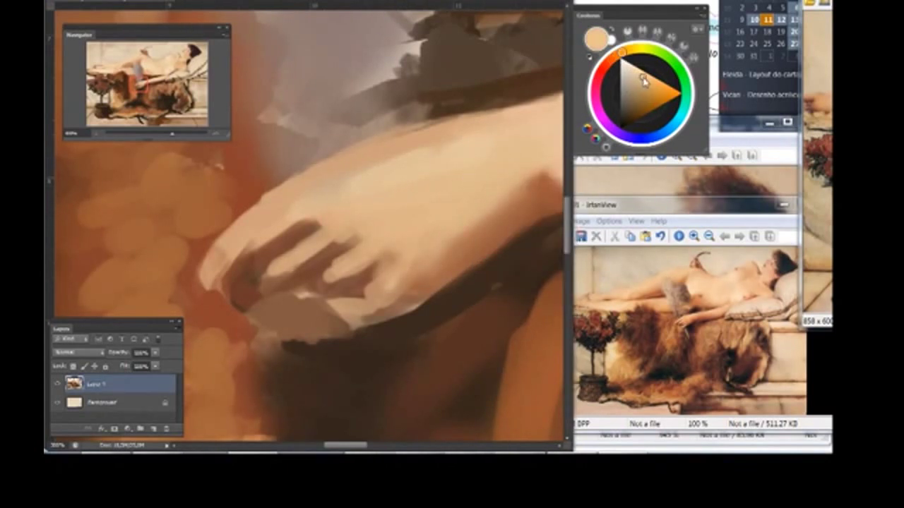
left_click_drag(332, 254, 423, 303)
right_click(417, 209)
mouse_move(269, 223)
left_mouse_down()
mouse_move(353, 276)
mouse_move(333, 317)
mouse_move(365, 316)
left_mouse_up()
key("Escape")
right_click(413, 233)
key("Escape")
Step: Lighten the back of the hand and paint light orange over dark dabs below it
left_click(430, 256, "alt")
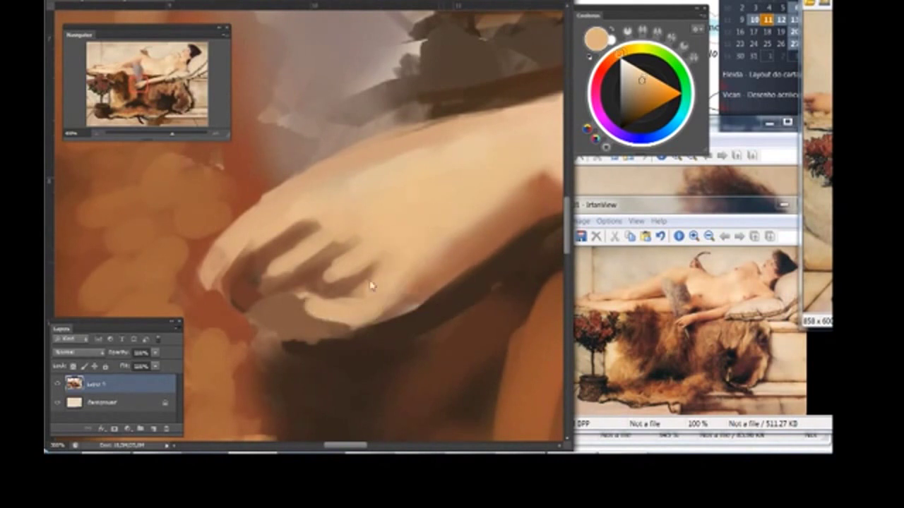
left_click_drag(423, 244, 363, 256)
mouse_move(305, 292)
left_mouse_down()
mouse_move(334, 269)
mouse_move(422, 252)
left_mouse_up()
mouse_move(377, 329)
left_mouse_down()
mouse_move(343, 322)
mouse_move(360, 384)
mouse_move(336, 380)
left_mouse_up()
left_click(343, 323, "alt")
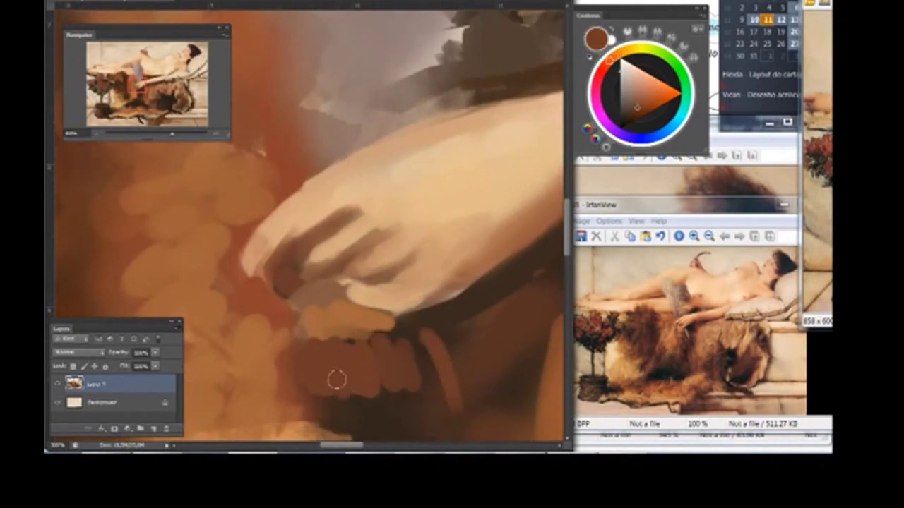
left_click(242, 347, "alt")
mouse_move(350, 343)
left_mouse_down()
mouse_move(243, 303)
mouse_move(236, 232)
mouse_move(226, 317)
mouse_move(297, 282)
mouse_move(274, 281)
left_mouse_up()
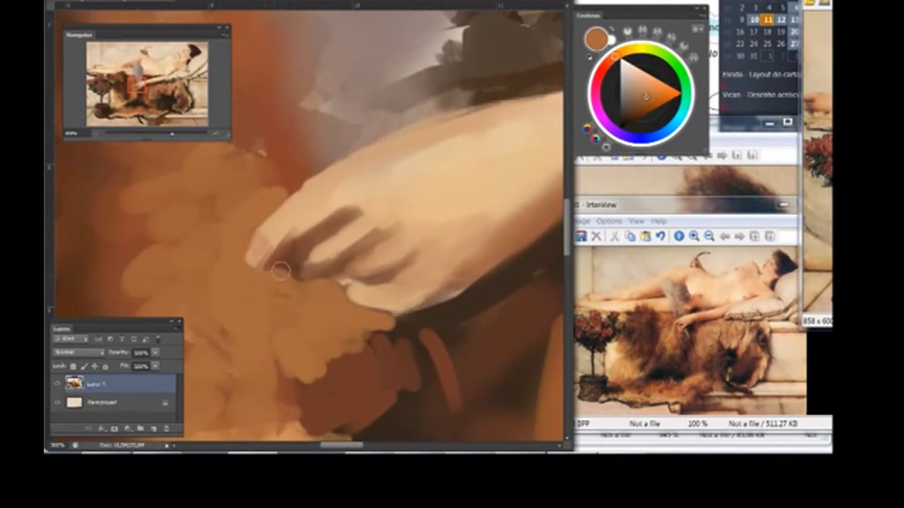
Step: Paint a dark brown shadow under the thumb and darken the finger edges
right_click(384, 233)
left_click(321, 243, "alt")
mouse_move(317, 287)
left_mouse_down()
mouse_move(356, 300)
mouse_move(334, 326)
left_mouse_up()
left_click(498, 266, "alt")
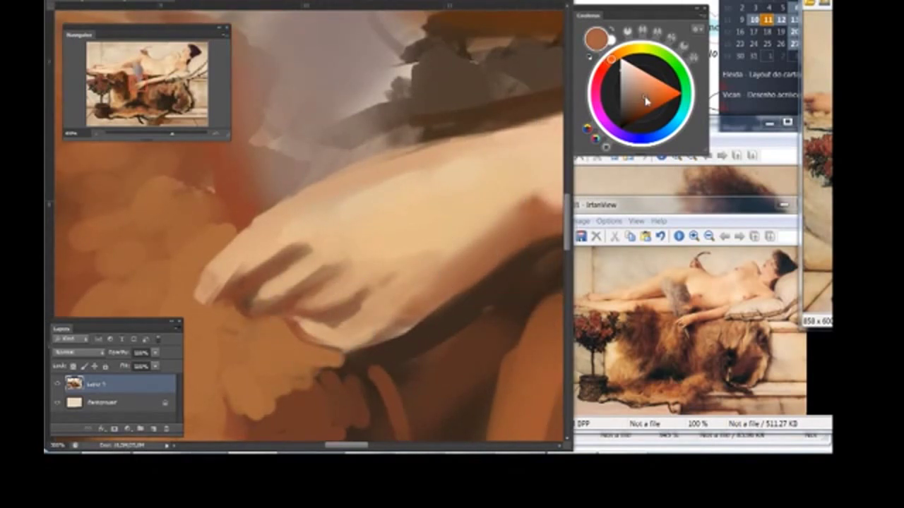
left_click(238, 299, "alt")
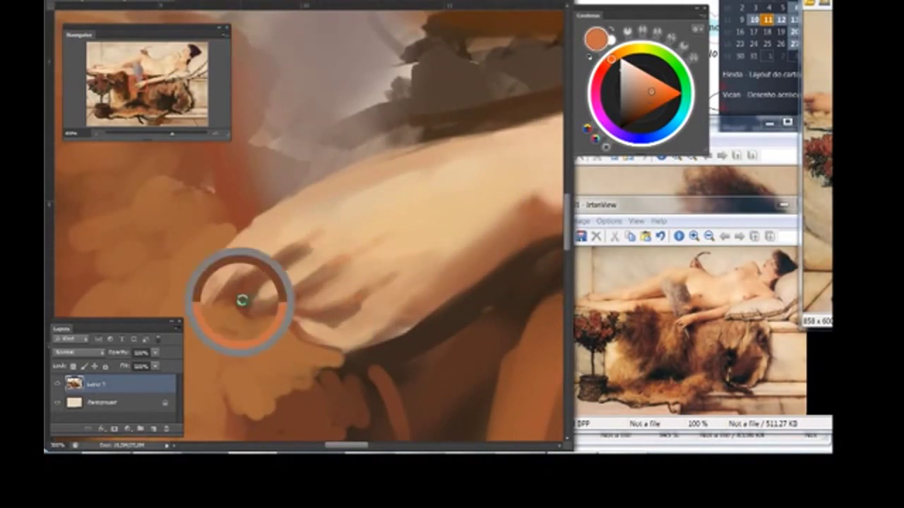
right_click(368, 245)
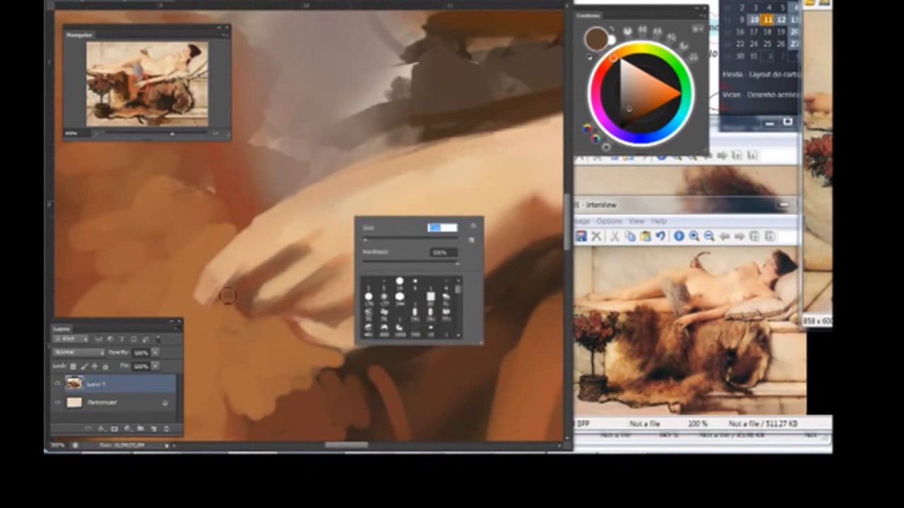
left_click_drag(228, 295, 247, 282)
left_click_drag(311, 251, 233, 248)
mouse_move(311, 244)
left_mouse_down()
mouse_move(211, 305)
mouse_move(221, 261)
mouse_move(289, 204)
mouse_move(339, 176)
left_mouse_up()
Step: Paint light peach over the hand's upper edge, then sample lighter peach and darker tan
left_click(264, 240, "alt")
left_click_drag(263, 240, 303, 204)
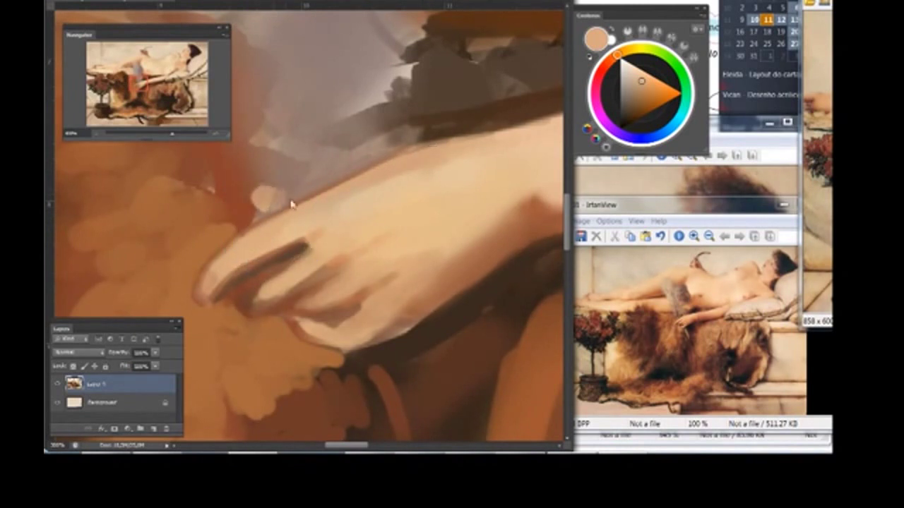
left_click_drag(263, 197, 217, 178)
left_click(289, 326, "alt")
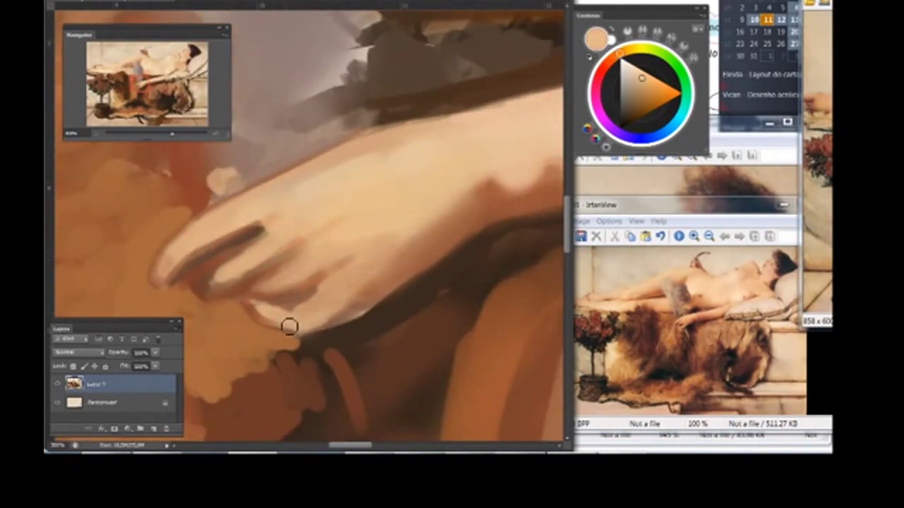
left_click(347, 308, "alt")
Step: Pan along the forearm sampling peach, skin and dark brown tones, then zoom out
left_click_drag(451, 184, 339, 216)
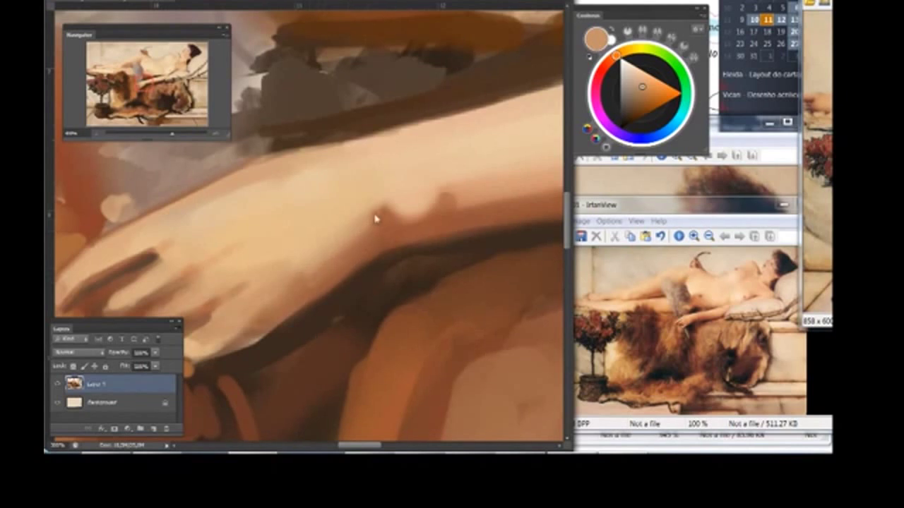
left_click(308, 165, "alt")
left_click(331, 151, "alt")
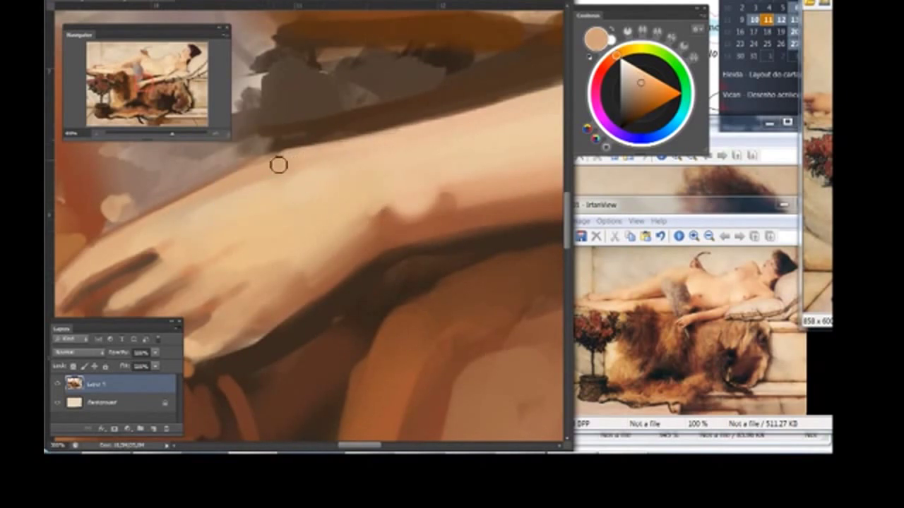
left_click_drag(438, 197, 339, 216)
left_click(422, 215, "alt")
key("ctrl+minus")
key("ctrl+minus")
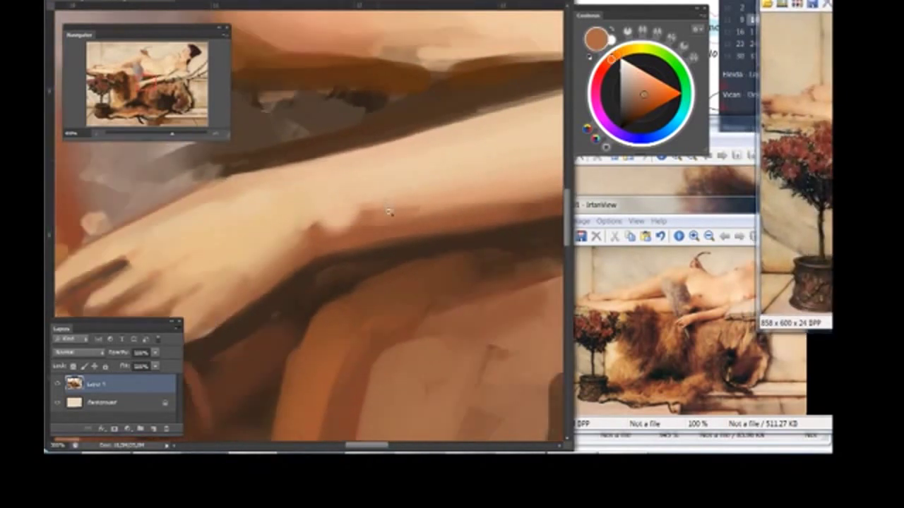
Step: Paint a light peach highlight along the top of the forearm
key("ctrl+plus")
key("ctrl+plus")
left_click(314, 198, "alt")
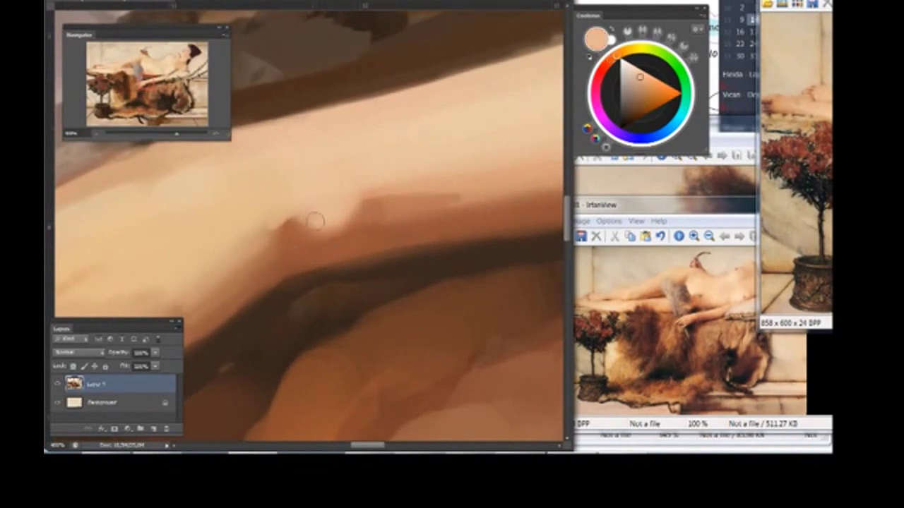
left_click_drag(346, 211, 424, 201)
left_click_drag(522, 201, 445, 223)
right_click(363, 206)
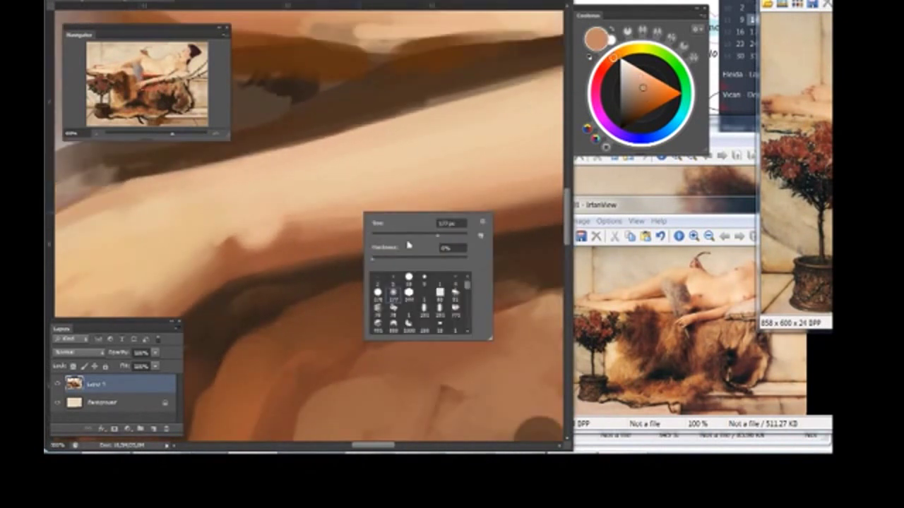
left_click(341, 220, "alt")
left_click_drag(341, 220, 273, 232)
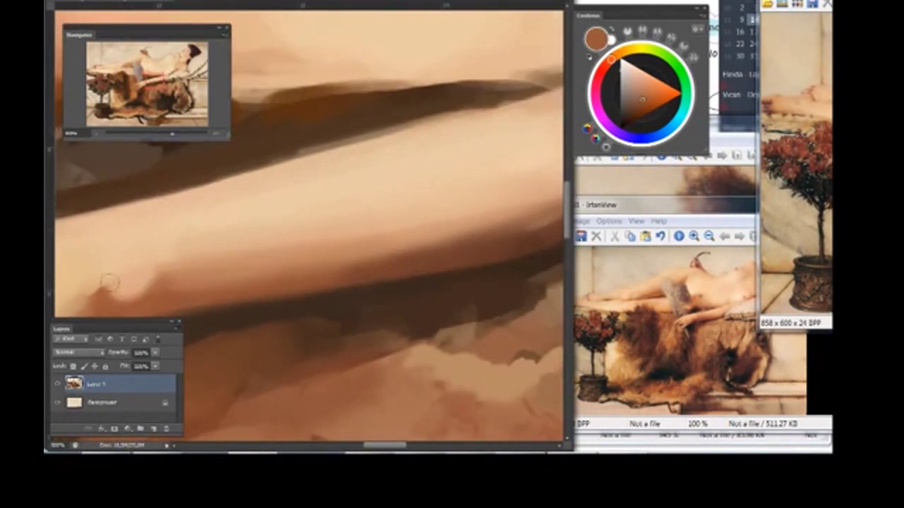
Step: Brush more light peach along the upper arm and repaint the dark brown shadow band beneath
left_click(327, 224, "alt")
left_click_drag(326, 224, 365, 244)
left_click_drag(91, 258, 418, 207)
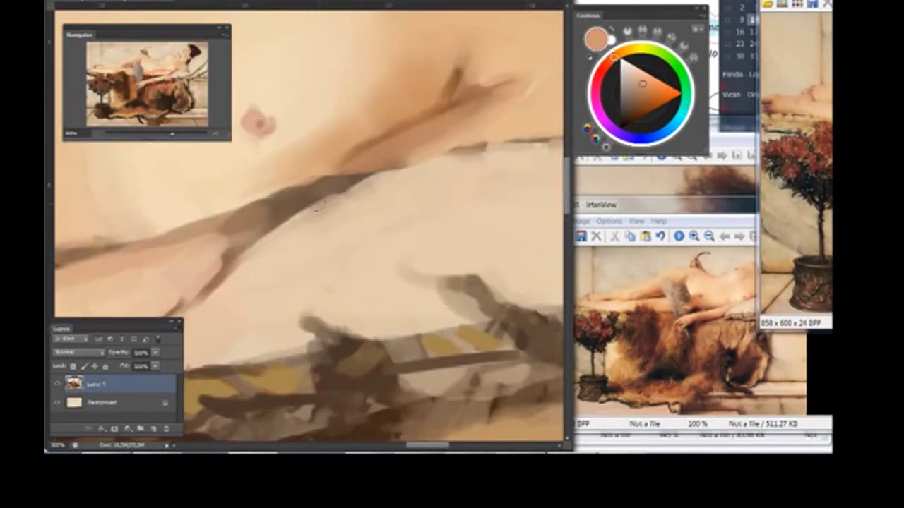
left_click(313, 221, "alt")
left_click_drag(218, 282, 314, 227)
left_click(189, 223, "alt")
left_click_drag(189, 223, 488, 151)
Step: Soften the arm's upper edge with light strokes and fill gaps in the shadow band with brown
left_click(343, 173, "alt")
left_click_drag(495, 184, 526, 134)
left_click_drag(487, 211, 426, 194)
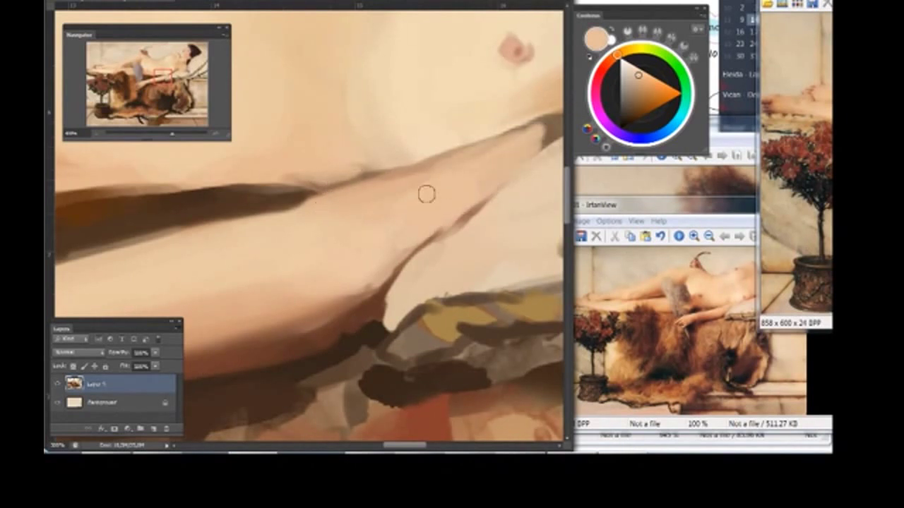
left_click_drag(302, 202, 205, 246)
left_click(205, 246, "alt")
mouse_move(262, 208)
left_mouse_down()
mouse_move(409, 236)
mouse_move(191, 238)
mouse_move(339, 227)
left_mouse_up()
left_click(216, 234, "alt")
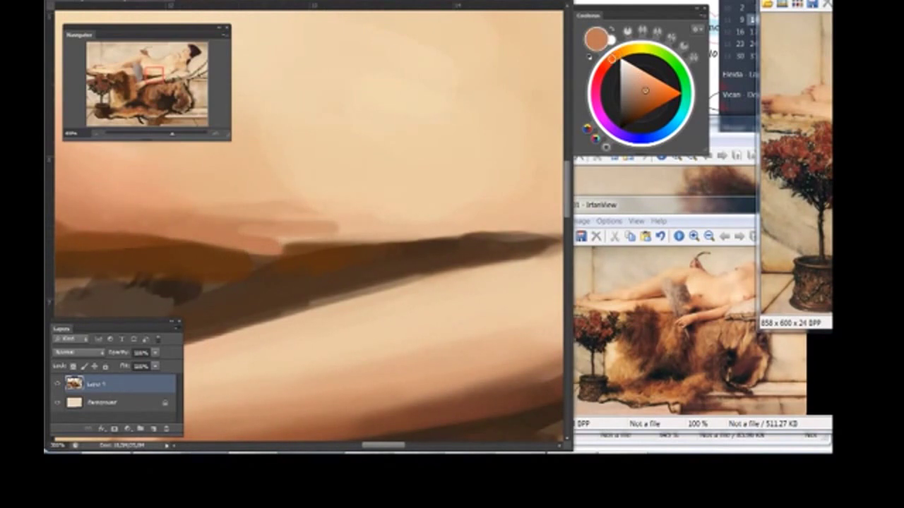
scroll(359, 208, "down", 8)
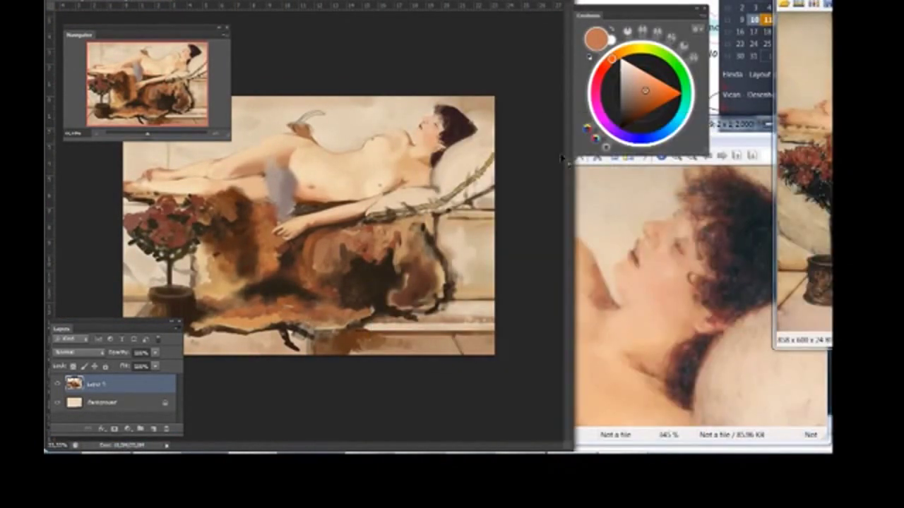
Step: Zoom into the torso and soften and darken the navel shadow
scroll(277, 178, "up", 2)
scroll(277, 178, "up", 2)
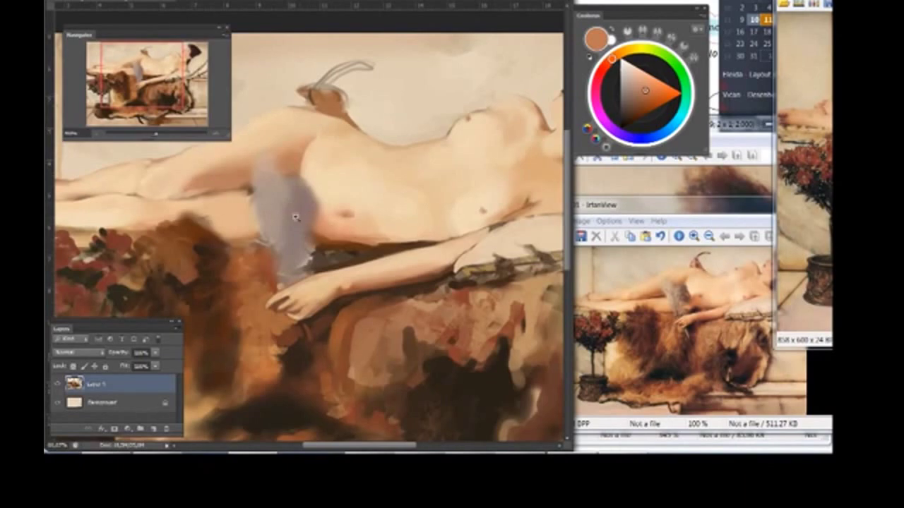
scroll(296, 191, "up", 2)
scroll(332, 204, "up", 2)
mouse_move(378, 212)
left_mouse_down()
mouse_move(396, 206)
mouse_move(357, 127)
left_mouse_up()
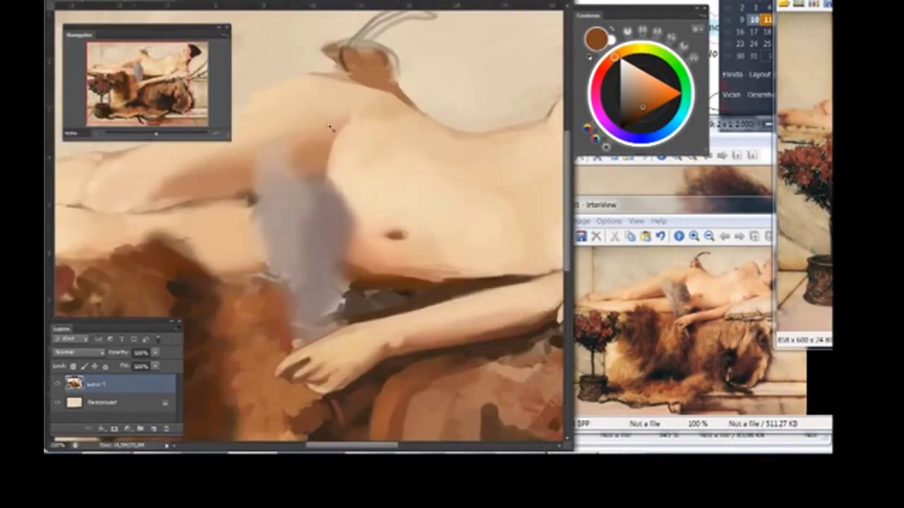
right_click(385, 201)
key("Escape")
Step: Sample light pink and lighter peach skin tones across the torso
scroll(297, 198, "down", 2)
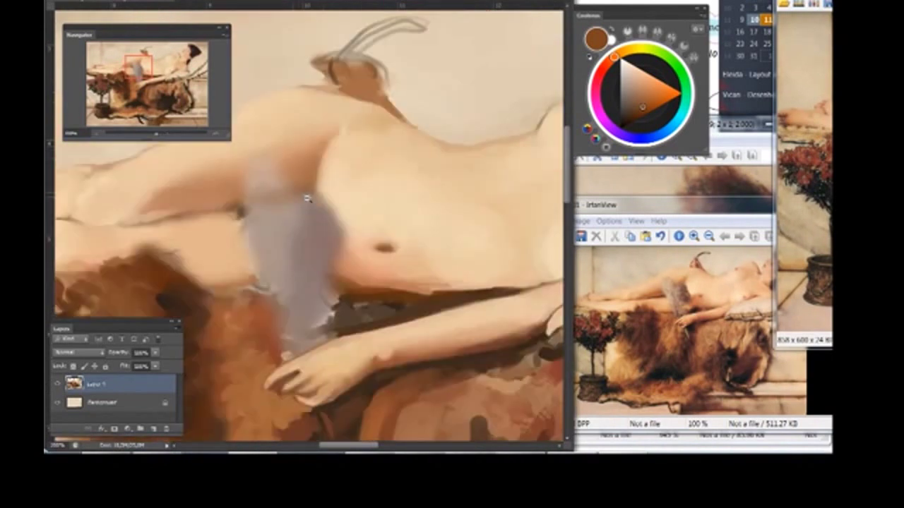
scroll(283, 194, "down", 1)
scroll(277, 191, "up", 1)
left_click(295, 189, "alt")
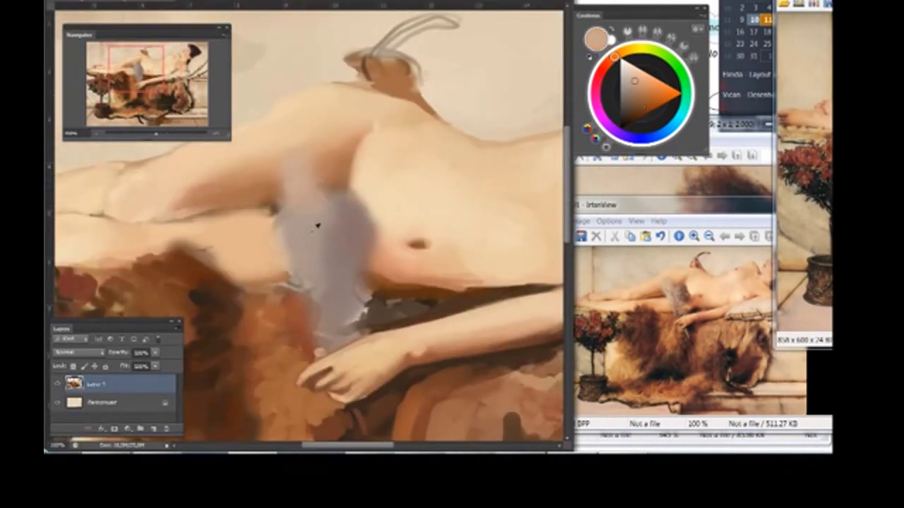
left_click_drag(297, 167, 374, 203)
right_click(375, 202)
key("Escape")
left_click(377, 152, "alt")
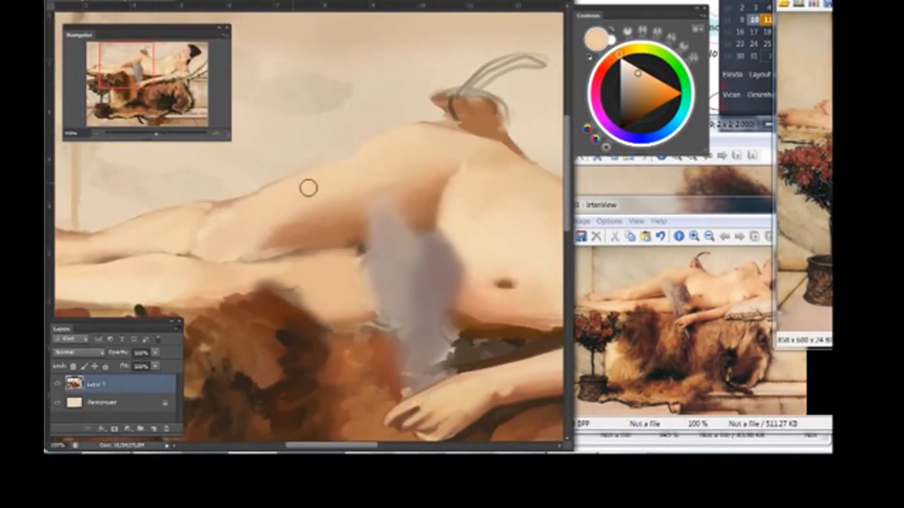
left_click(327, 175)
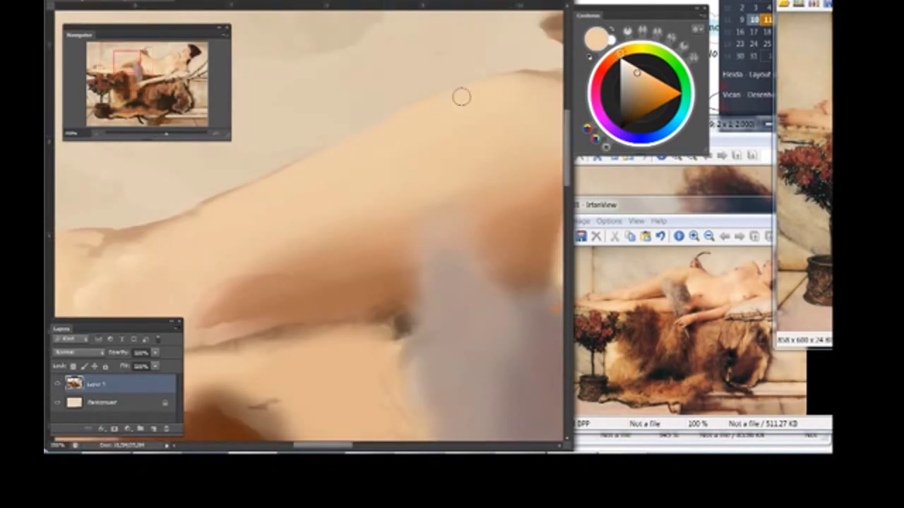
Step: Check the whole figure, then zoom into the upper torso and sample darker and lighter peach
key("ctrl+minus")
key("ctrl+minus")
left_click(294, 228)
left_click(330, 204)
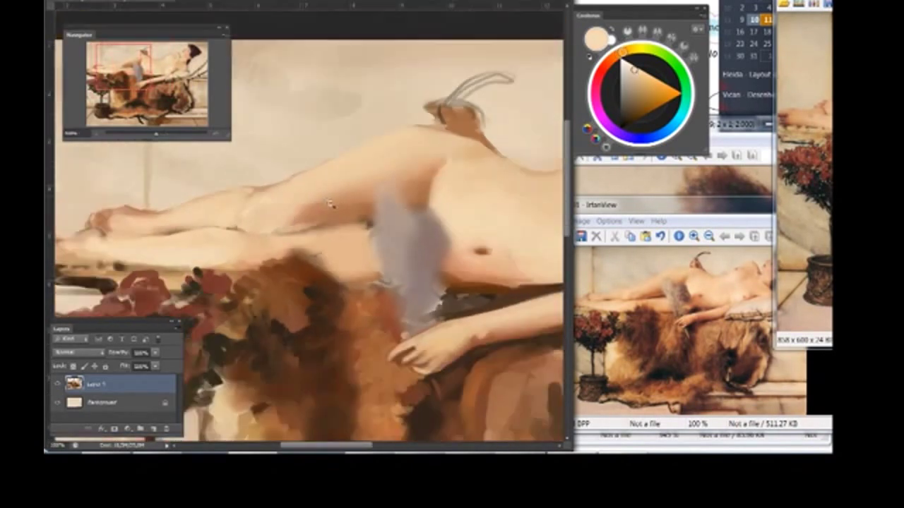
key("ctrl+minus")
key("ctrl+minus")
left_click(405, 157)
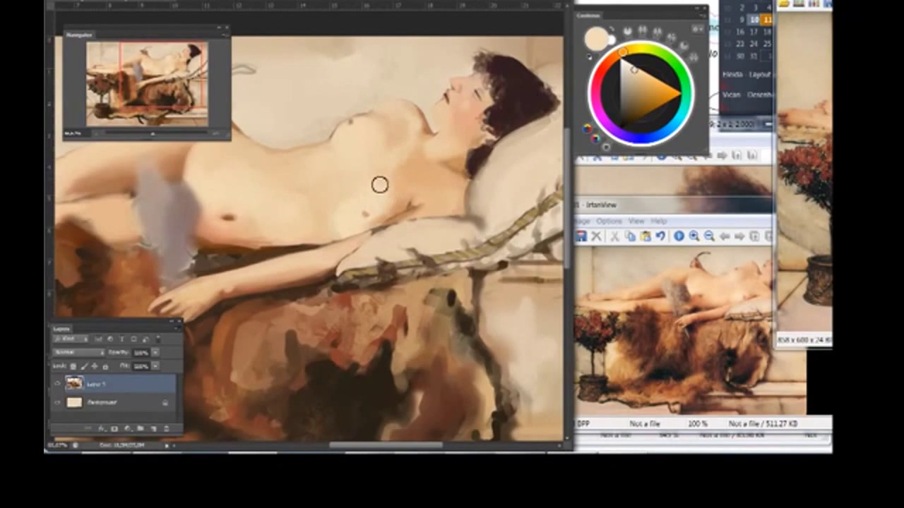
left_click(397, 115, "alt")
left_click(363, 132, "alt")
key("ctrl+plus")
key("ctrl+plus")
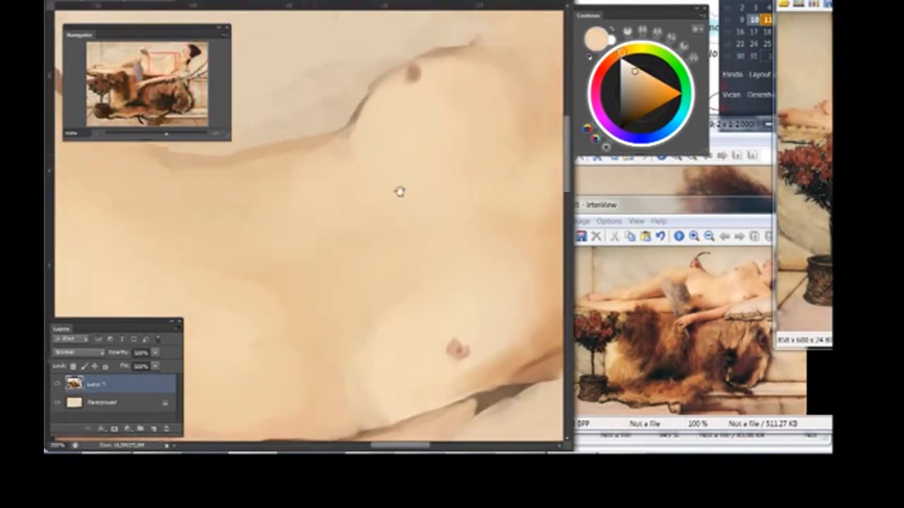
Step: Rotate the view and paint a dark brown patch on the hand holding the feather
right_click(399, 191)
left_click_drag(213, 176, 377, 216)
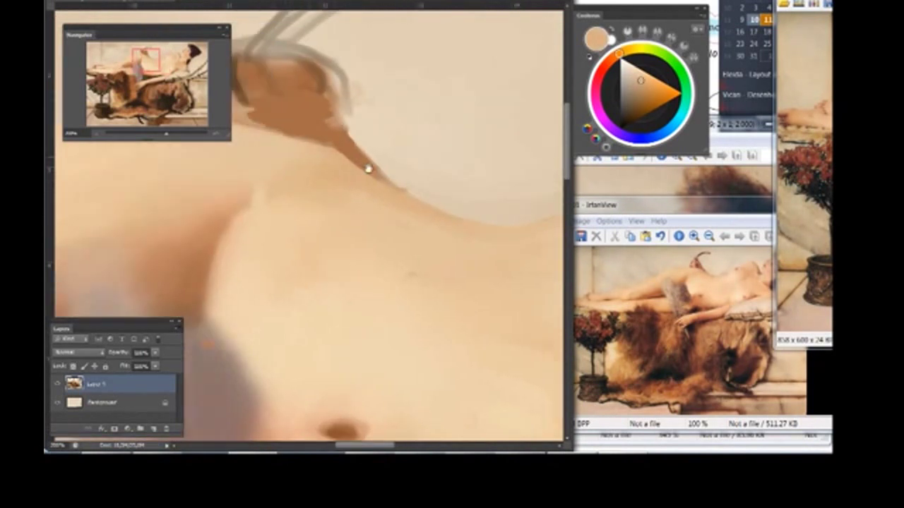
left_click_drag(370, 167, 387, 224)
left_click(261, 165, "alt")
mouse_move(262, 165)
left_mouse_down()
mouse_move(289, 156)
mouse_move(311, 169)
mouse_move(347, 150)
left_mouse_up()
right_click(370, 172)
key("Escape")
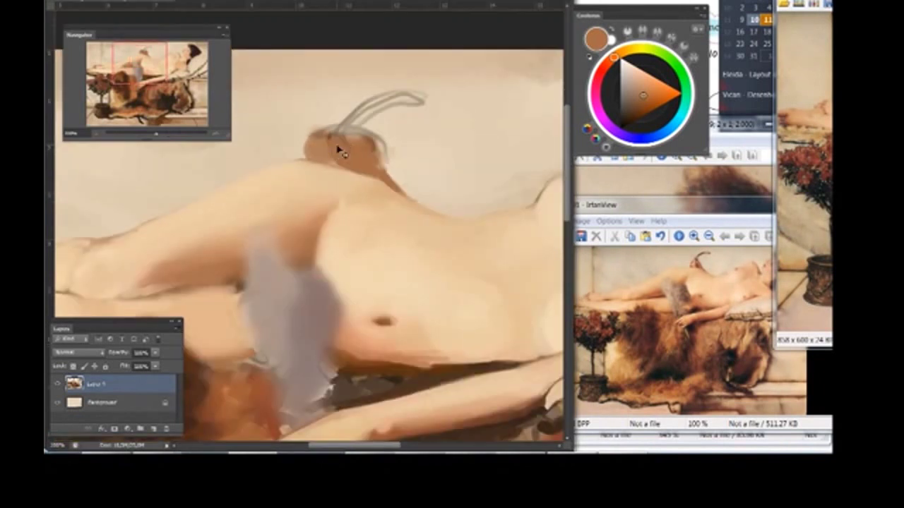
key("bracketright")
key("bracketright")
key("bracketright")
key("bracketleft")
key("bracketleft")
key("bracketleft")
Step: Lay in the first reddish and grey strokes, then block the hand in brown with a larger brush
left_click_drag(339, 132, 371, 99)
right_click(355, 101)
key("Escape")
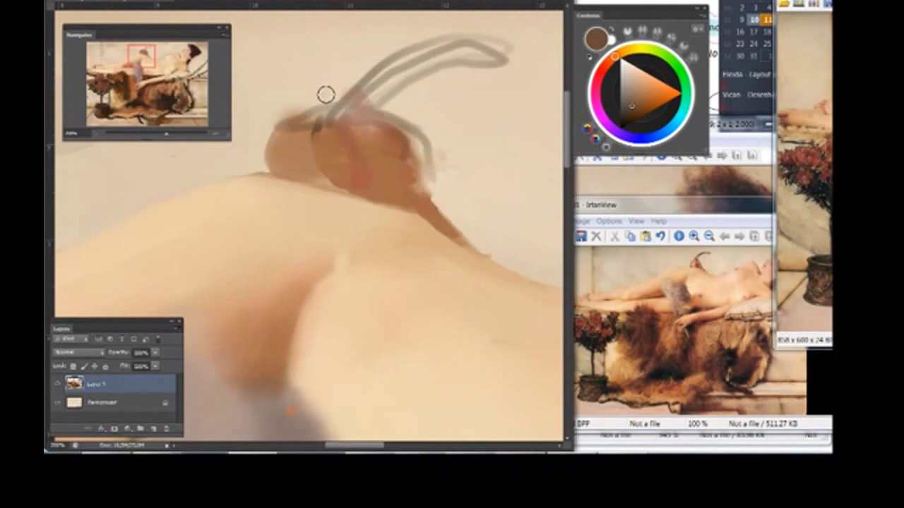
mouse_move(296, 178)
left_mouse_down()
mouse_move(302, 141)
mouse_move(358, 85)
mouse_move(408, 137)
mouse_move(466, 247)
left_mouse_up()
key("bracketright")
key("bracketright")
key("bracketright")
mouse_move(268, 101)
left_mouse_down()
mouse_move(275, 141)
mouse_move(283, 120)
mouse_move(248, 158)
mouse_move(339, 141)
mouse_move(331, 133)
left_mouse_up()
Step: Paint light beige over the hand's lower-left and add dark brown shading across it
key("x")
mouse_move(277, 211)
left_mouse_down()
mouse_move(306, 180)
mouse_move(311, 203)
mouse_move(385, 240)
mouse_move(374, 246)
mouse_move(385, 279)
left_mouse_up()
key("x")
left_click(353, 228, "alt")
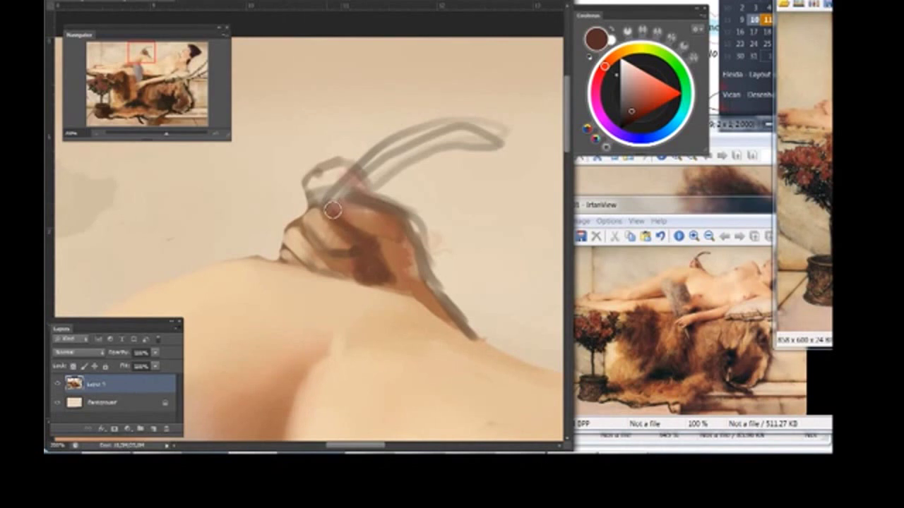
left_click_drag(326, 199, 381, 206)
left_click_drag(316, 204, 363, 254)
mouse_move(339, 184)
left_mouse_down()
mouse_move(367, 233)
mouse_move(373, 226)
left_mouse_up()
Step: Lighten the top of the hand with sampled beige and peach tones
left_click(248, 286, "alt")
left_click_drag(310, 195, 337, 169)
mouse_move(325, 212)
left_mouse_down()
mouse_move(340, 175)
mouse_move(317, 173)
left_mouse_up()
left_click(293, 184, "alt")
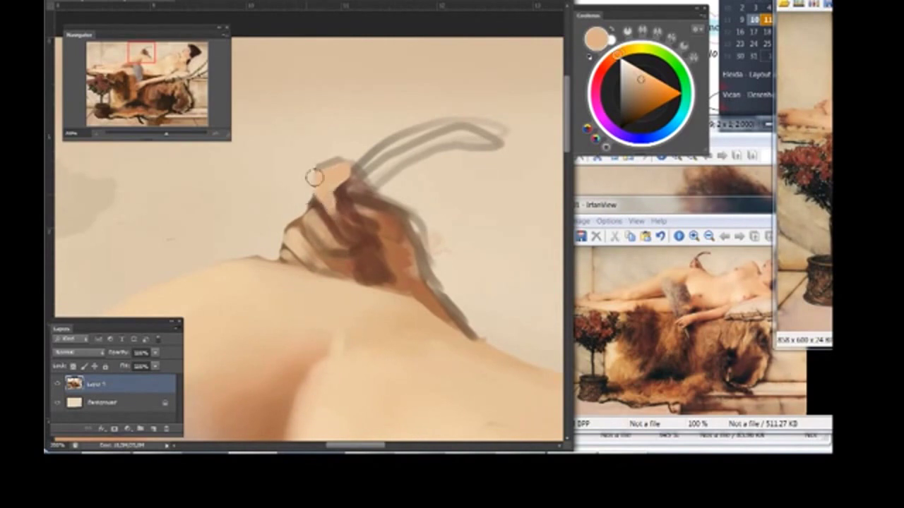
left_click(317, 202, "alt")
left_click(326, 182, "alt")
mouse_move(353, 202)
left_mouse_down()
mouse_move(377, 223)
mouse_move(305, 90)
left_mouse_up()
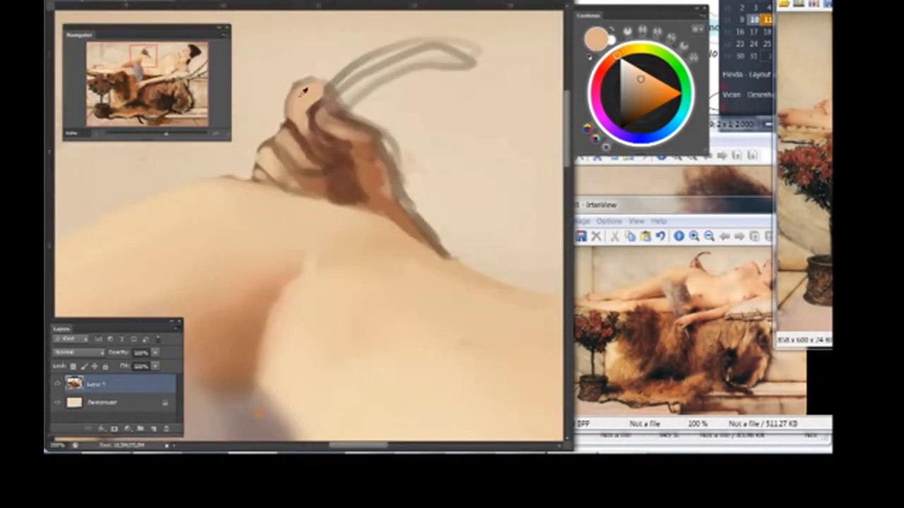
Step: Outline the fingers in dark brown and cover the grey sketch line with lighter brown
left_click(300, 174, "alt")
left_click_drag(300, 175, 251, 173)
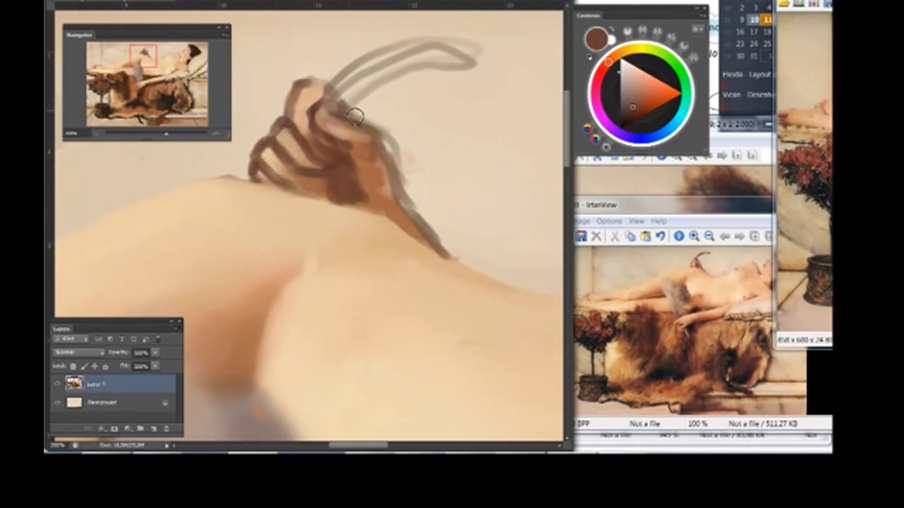
left_click_drag(354, 115, 392, 194)
left_click(374, 159, "alt")
mouse_move(375, 159)
left_mouse_down()
mouse_move(409, 170)
mouse_move(434, 223)
mouse_move(401, 189)
left_mouse_up()
scroll(321, 138, "up", 2)
left_click_drag(321, 131, 379, 198)
Step: Outline the fingertip in brown, brighten the finger segments with peach, and add a reddish tip
left_click(353, 165, "alt")
left_click(391, 201, "alt")
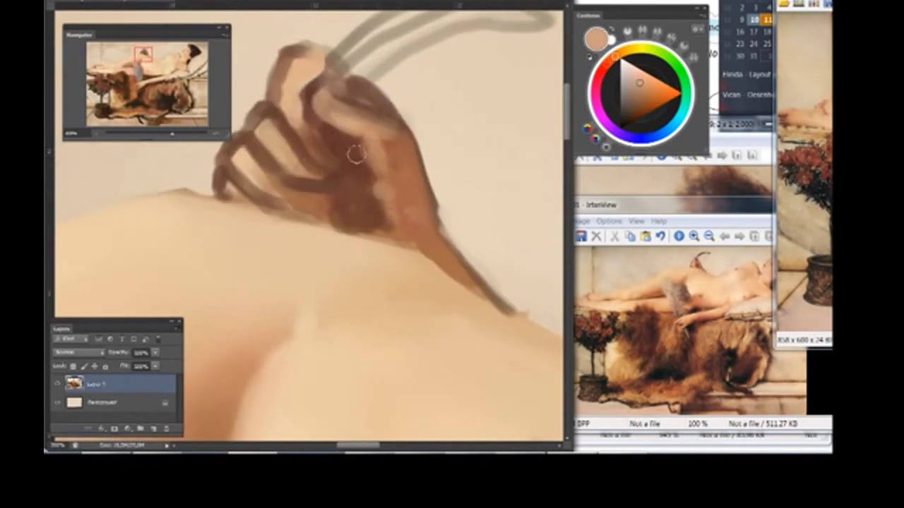
left_click(353, 86, "alt")
left_click_drag(279, 67, 326, 55)
left_click(287, 78, "alt")
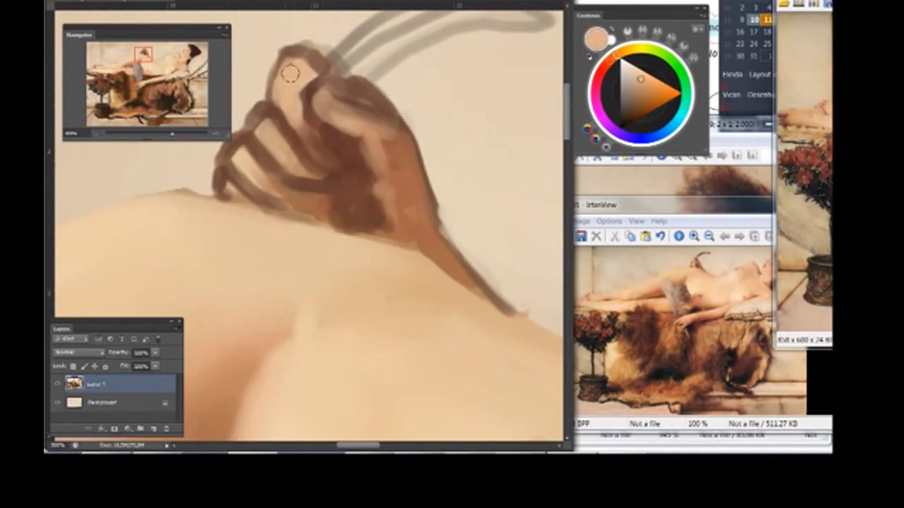
left_click(325, 74, "alt")
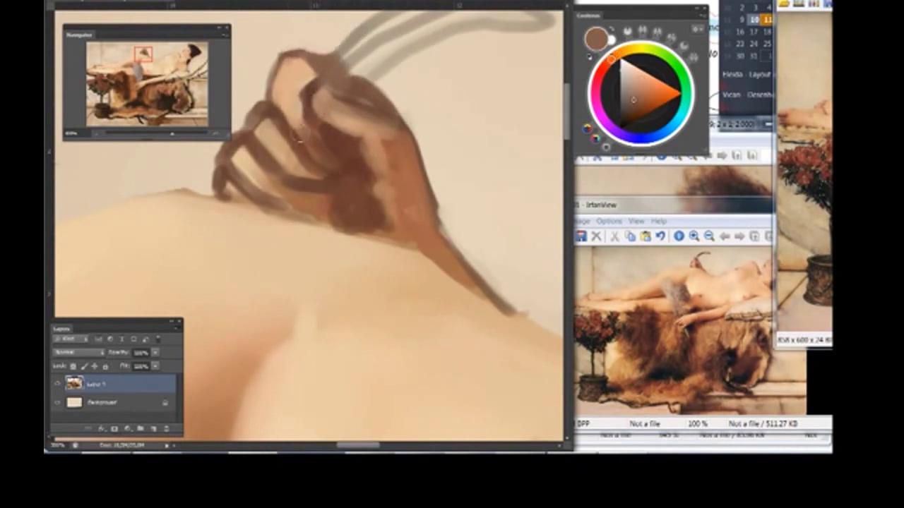
left_click_drag(319, 141, 352, 142)
left_click(321, 203, "alt")
mouse_move(293, 175)
left_mouse_down()
mouse_move(328, 141)
mouse_move(267, 204)
left_mouse_up()
left_click(262, 192, "alt")
Step: Paint lighter brown over the lower hand, then fit the whole painting on screen
left_click(390, 396, "alt")
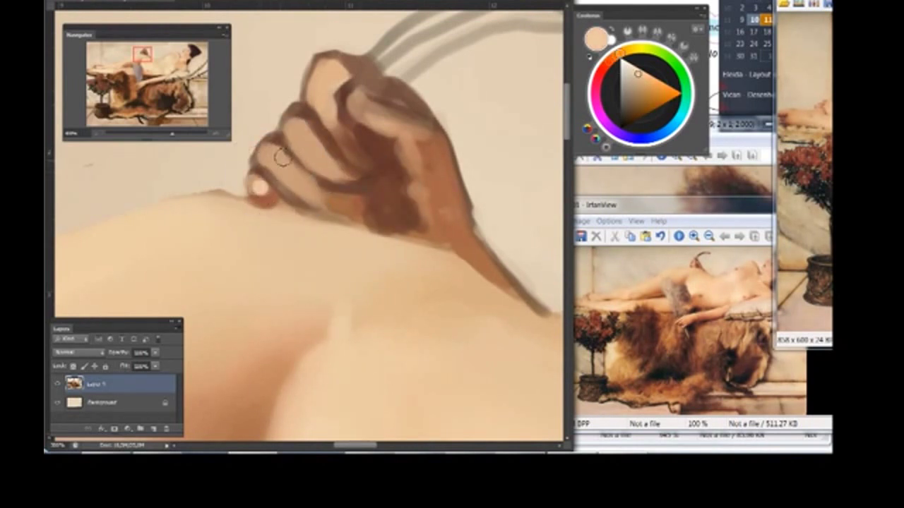
left_click(367, 162, "alt")
left_click(382, 120, "alt")
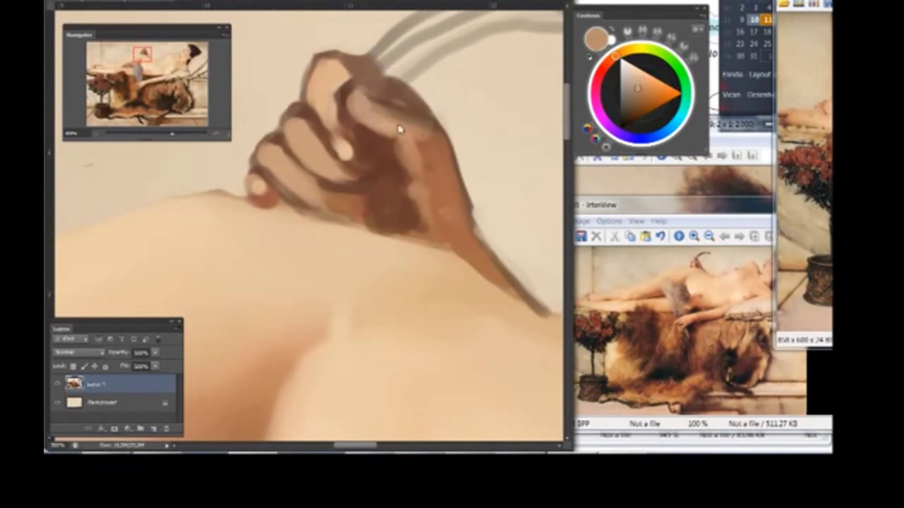
left_click(425, 152, "alt")
left_click(434, 178, "alt")
left_click_drag(409, 216, 386, 206)
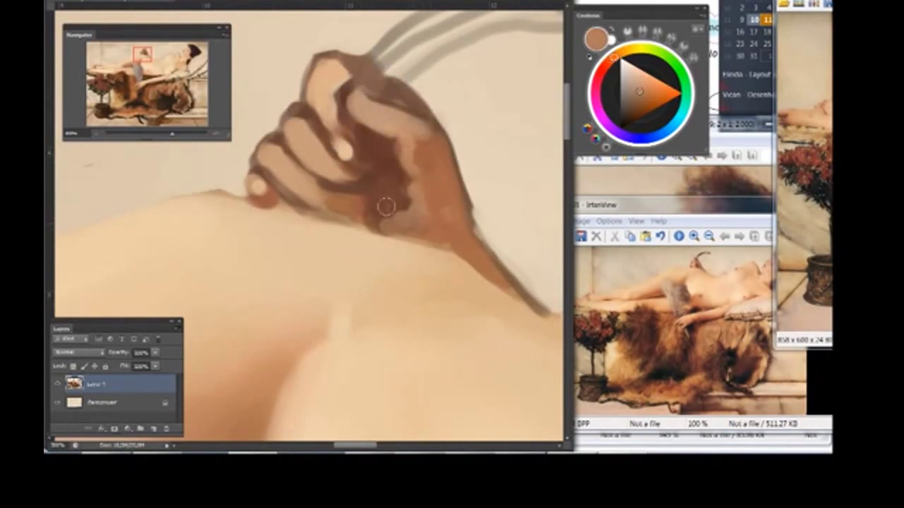
left_click(394, 216, "alt")
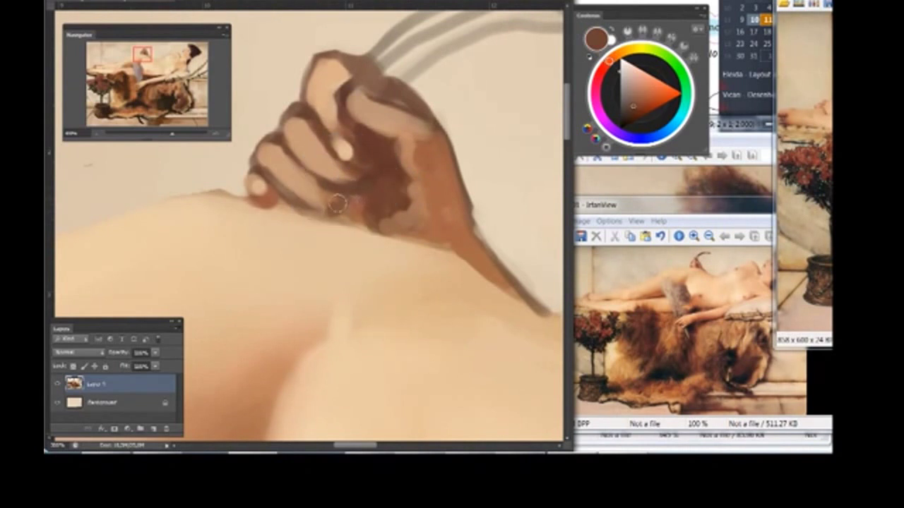
left_click(332, 115, "alt")
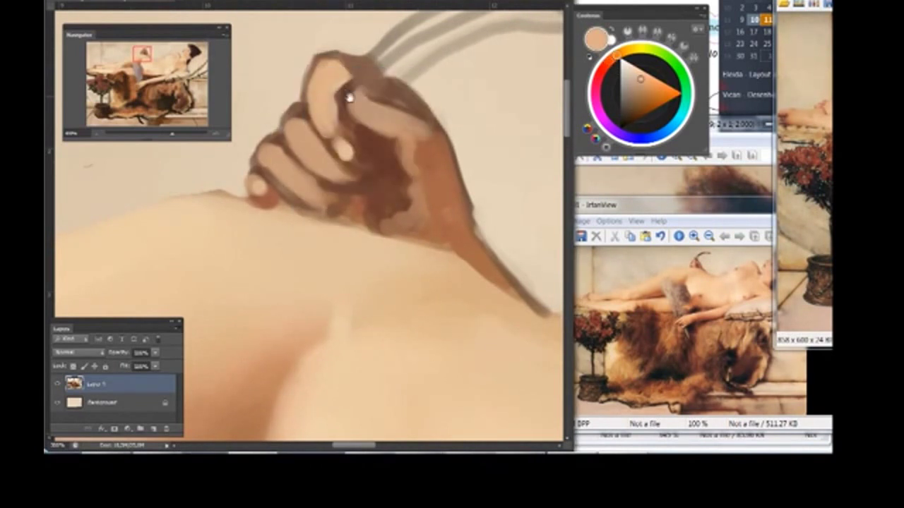
left_click_drag(318, 212, 339, 241)
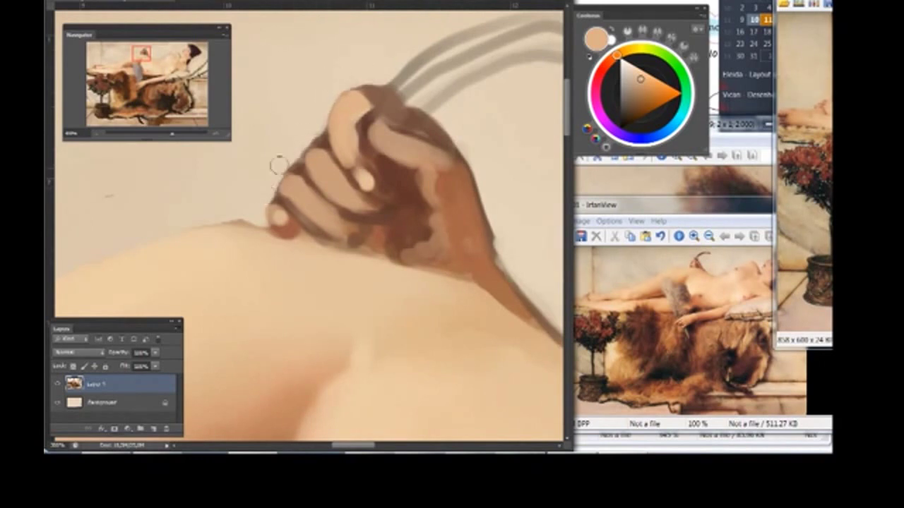
key("ctrl+0")
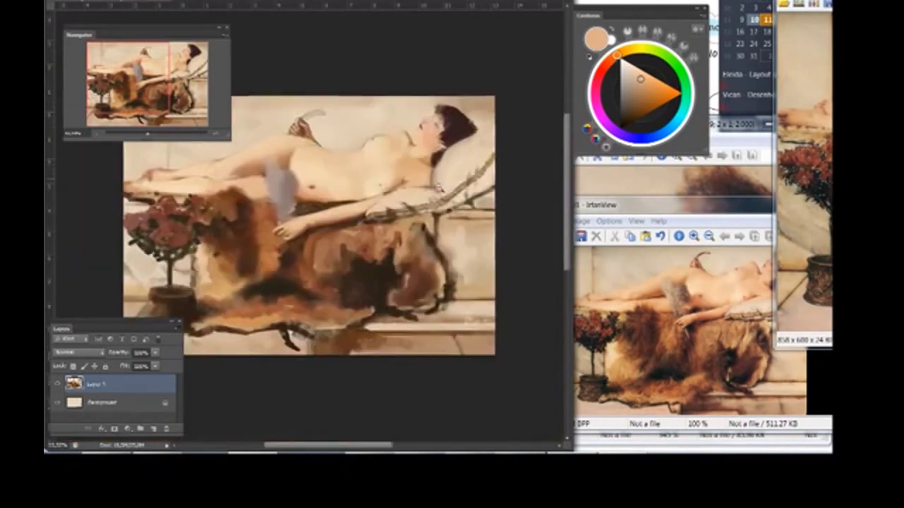
Step: Zoom back in on the hand and set the layer blend mode to Color
key("ctrl+plus")
left_click_drag(322, 180, 424, 183)
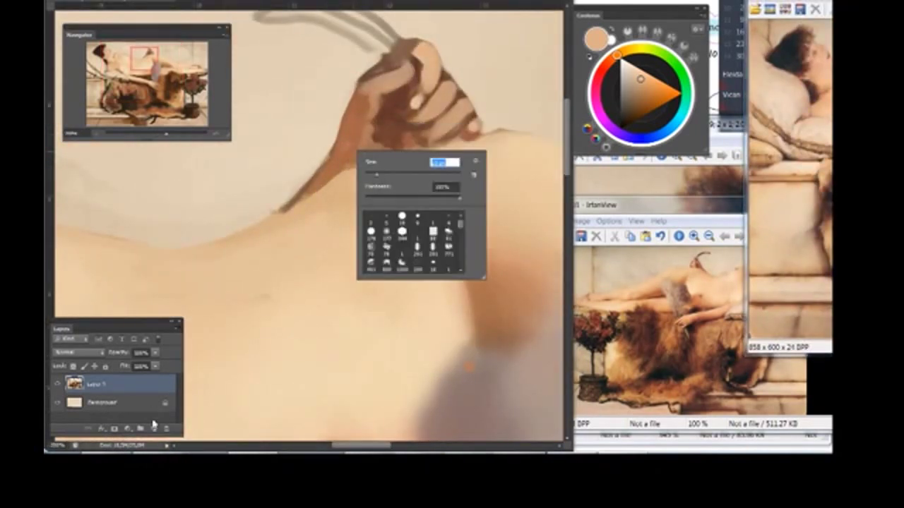
left_click(99, 268)
left_click(99, 263)
right_click(381, 182)
key("Escape")
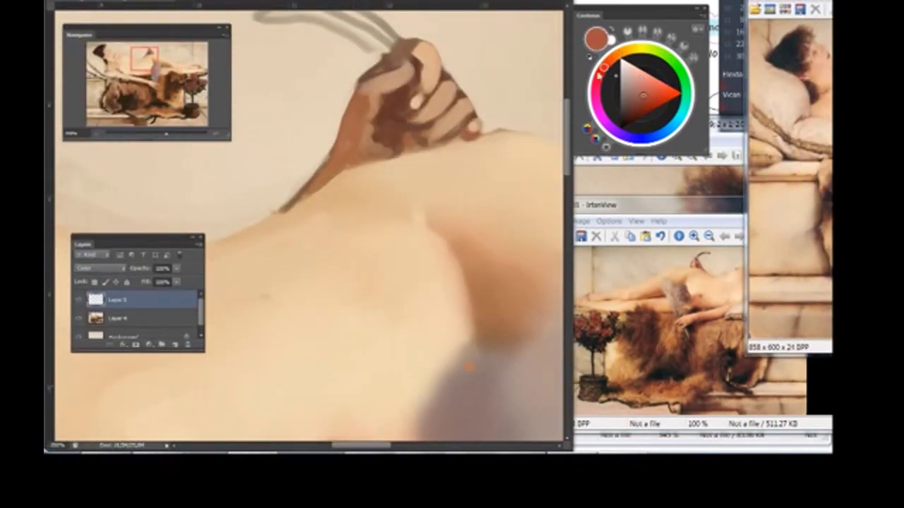
Step: Merge Layer 4 into Layer 5 and try the Screen and Lighten blend modes
key("ctrl+e")
left_click(99, 268)
left_click(106, 63)
left_click(100, 268)
left_click(105, 55)
Step: Lighten and smooth the brown shading on the hand
right_click(369, 233, "alt+shift")
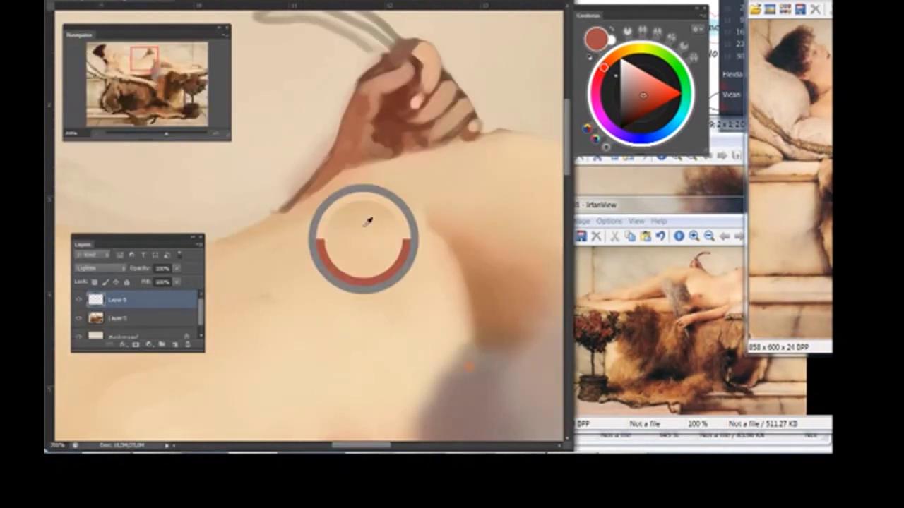
left_click_drag(356, 141, 424, 95)
right_click(423, 84)
key("Escape")
scroll(417, 91, "up", 2)
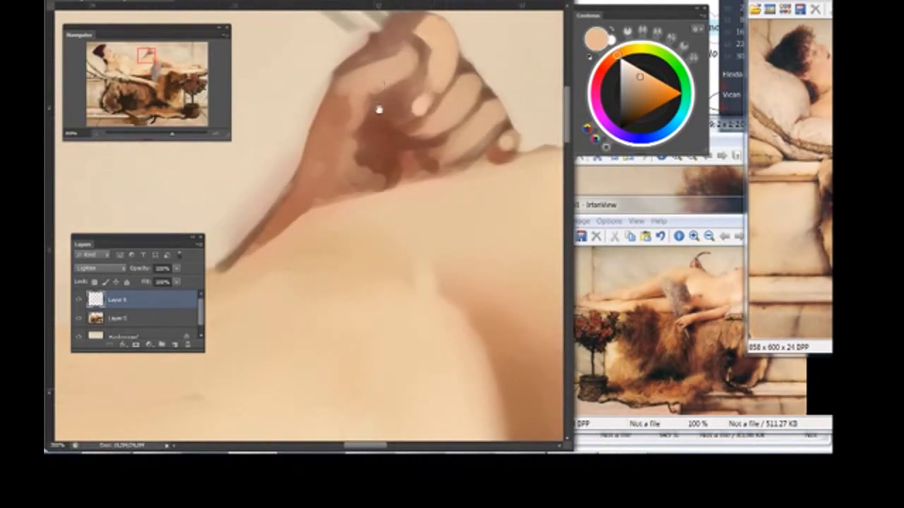
Step: Zoom closer on the hand and sample darker browns from it
right_click(378, 105)
key("Escape")
right_click(381, 103)
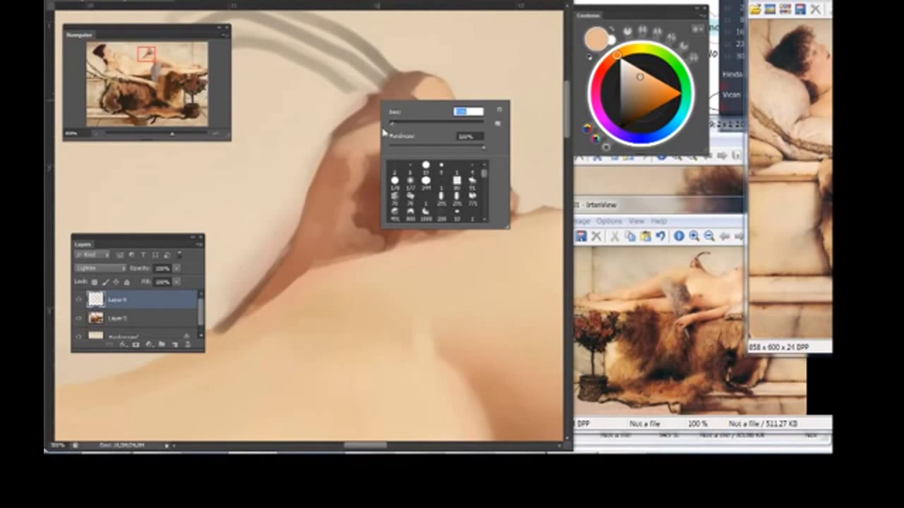
key("Escape")
scroll(353, 148, "up", 1)
left_click(324, 161, "alt")
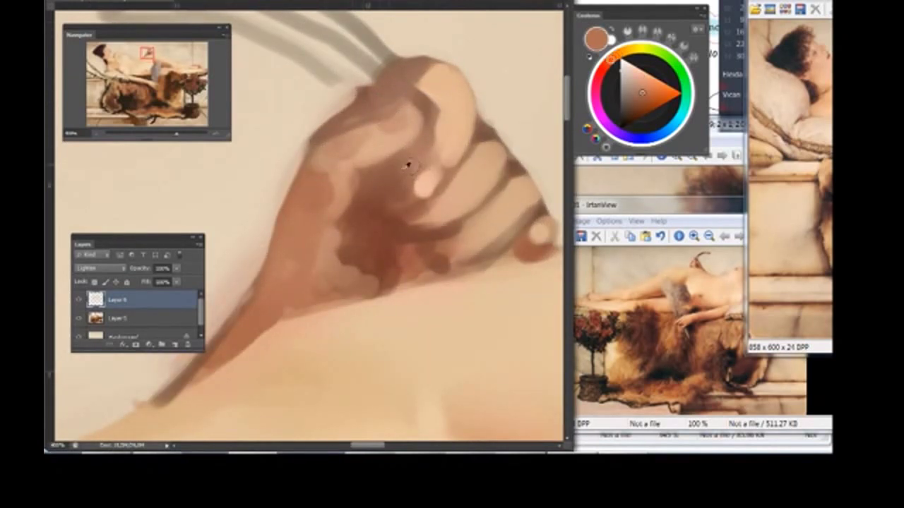
left_click(401, 200, "alt")
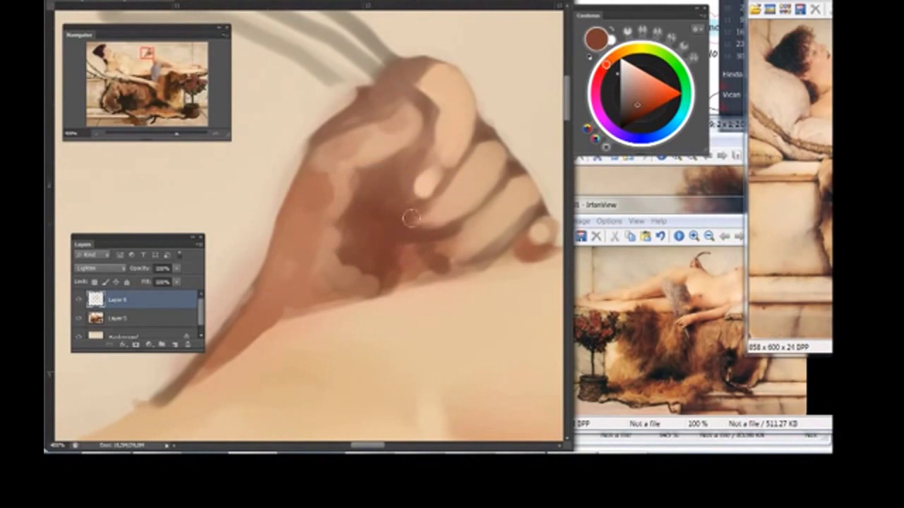
Step: Merge Layers 5 and 6 into Layer 6 and add an empty Layer 7 above
left_click(141, 318, "shift")
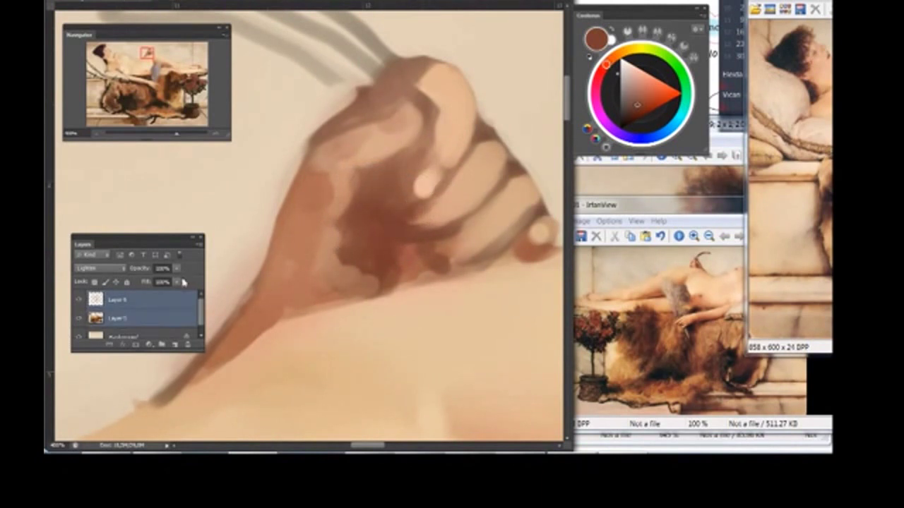
key("ctrl+e")
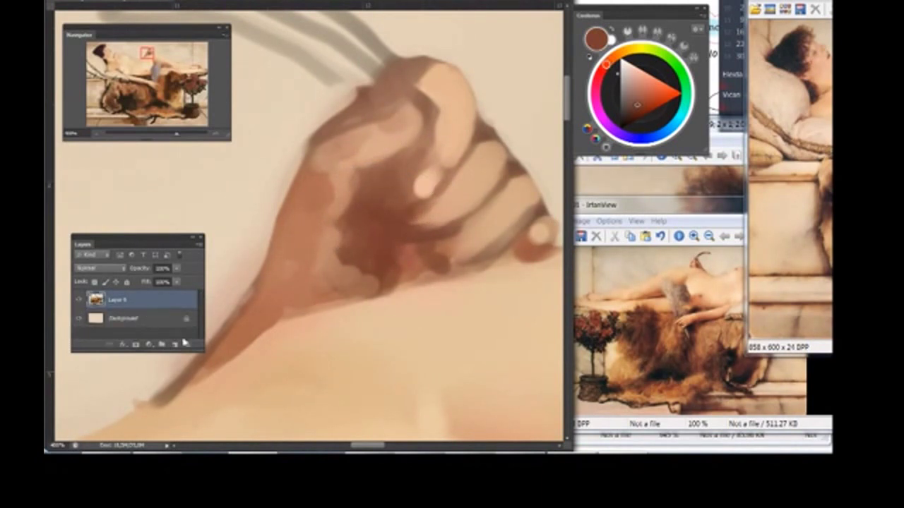
left_click(175, 344)
Step: Brighten and clean the soft arm edge, then zoom out to the whole figure
mouse_move(318, 167)
left_mouse_down()
mouse_move(354, 175)
mouse_move(326, 223)
mouse_move(250, 268)
mouse_move(293, 250)
left_mouse_up()
left_click_drag(335, 237, 273, 333)
left_click_drag(398, 170, 356, 182)
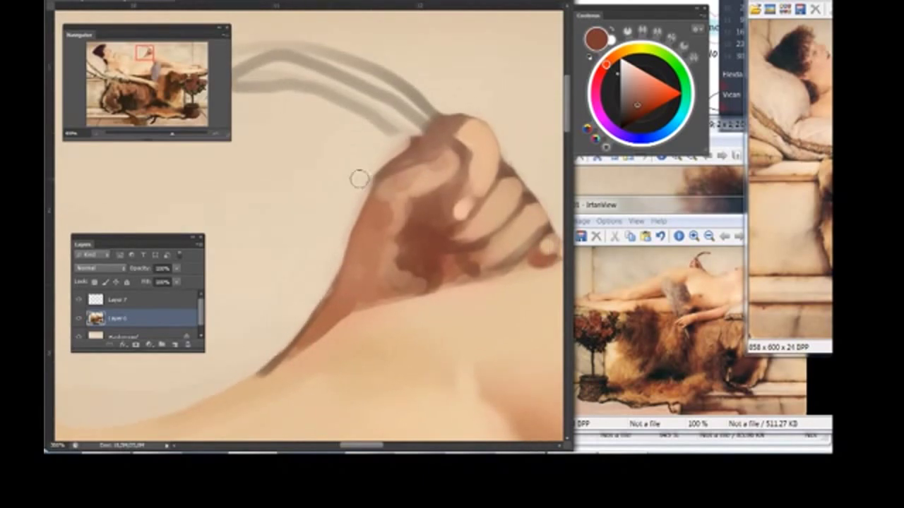
key("ctrl+minus")
key("ctrl+minus")
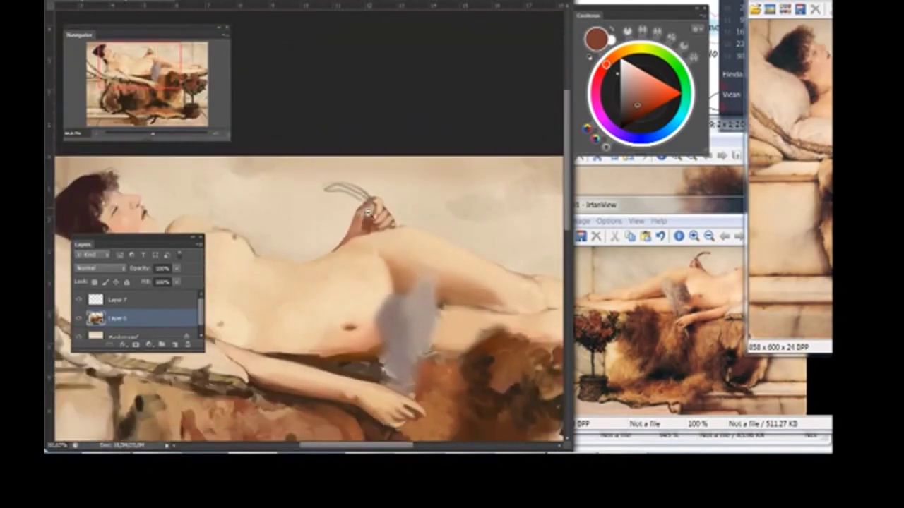
key("ctrl+minus")
Step: Make Layer 7 active, sample light beige near the hand, and check the mirrored canvas
left_click(116, 299)
right_click(361, 159)
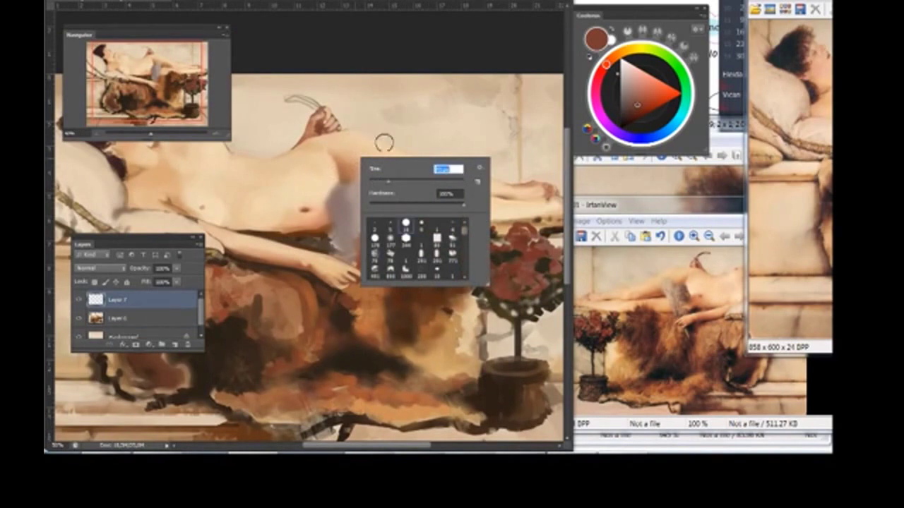
key("Return")
left_click(332, 106, "alt")
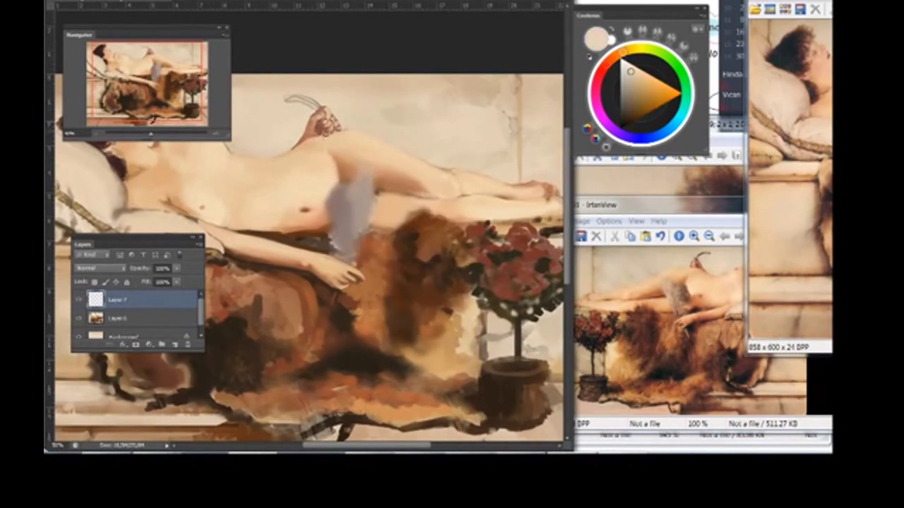
key("ctrl+minus")
key("h")
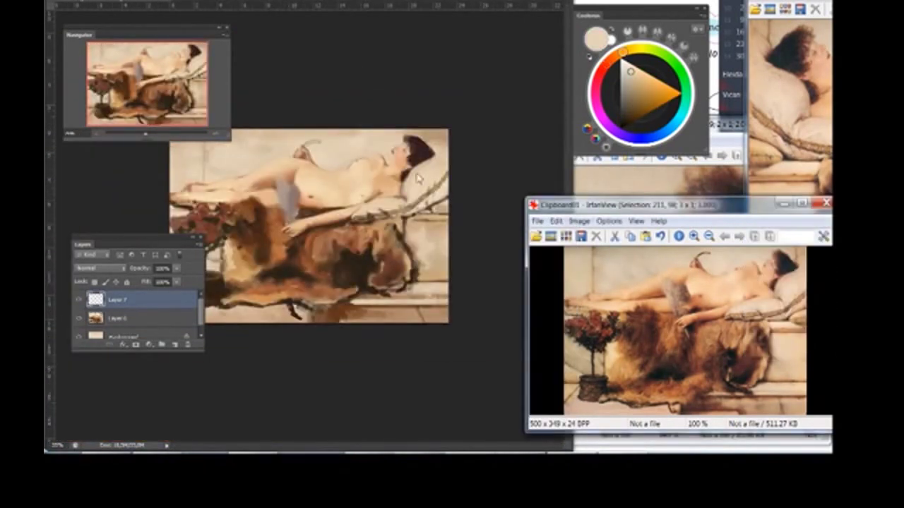
scroll(418, 169, "up", 5)
scroll(398, 186, "up", 3)
Step: Zoom in on the woman's face, make Layer 6 active, and deselect the eye selection
right_click(429, 177)
key("Return")
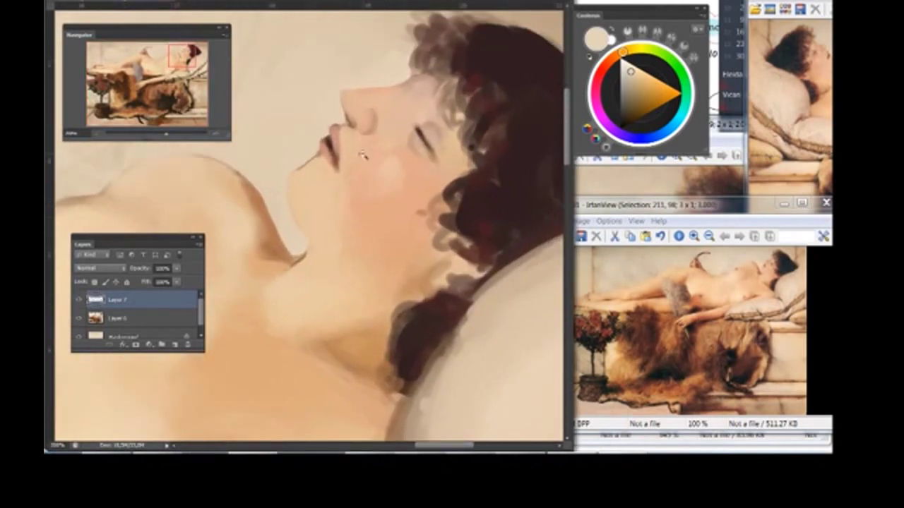
scroll(320, 146, "down", 5)
scroll(353, 148, "up", 2)
scroll(396, 149, "up", 2)
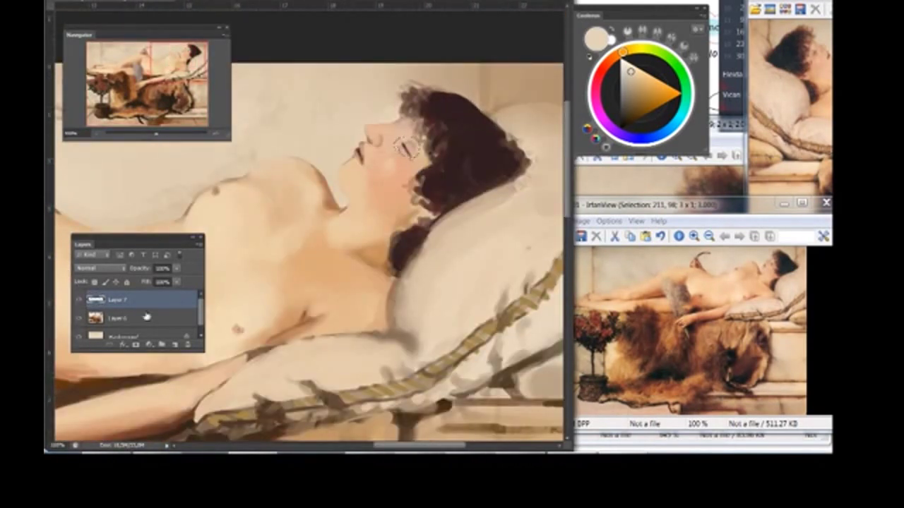
left_click(116, 318)
right_click(418, 150)
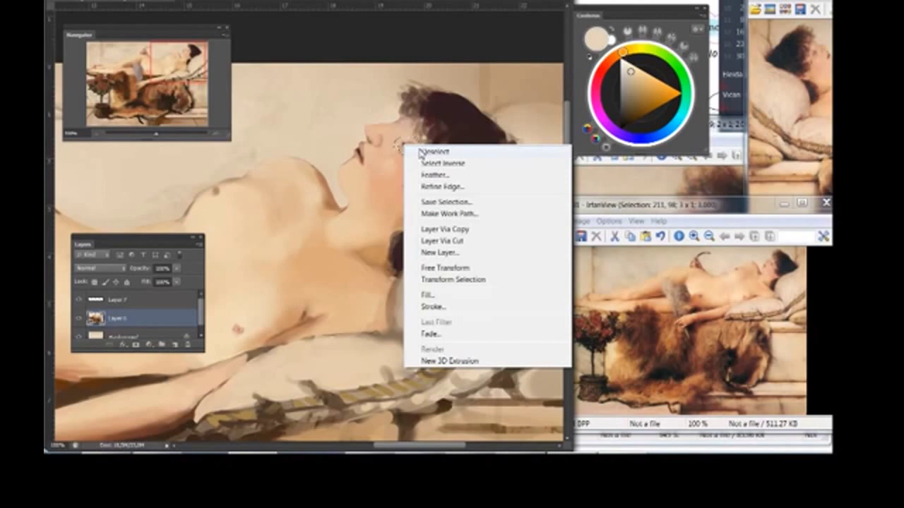
scroll(422, 151, "up", 3)
right_click(406, 124)
key("Escape")
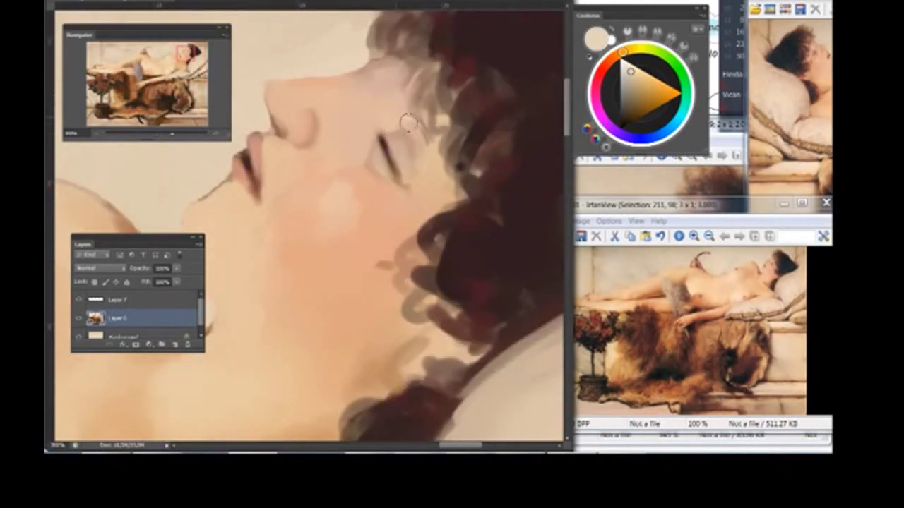
Step: Centre and zoom the view on the face's nose and eye area
right_click(399, 118)
key("Escape")
scroll(431, 135, "up", 2)
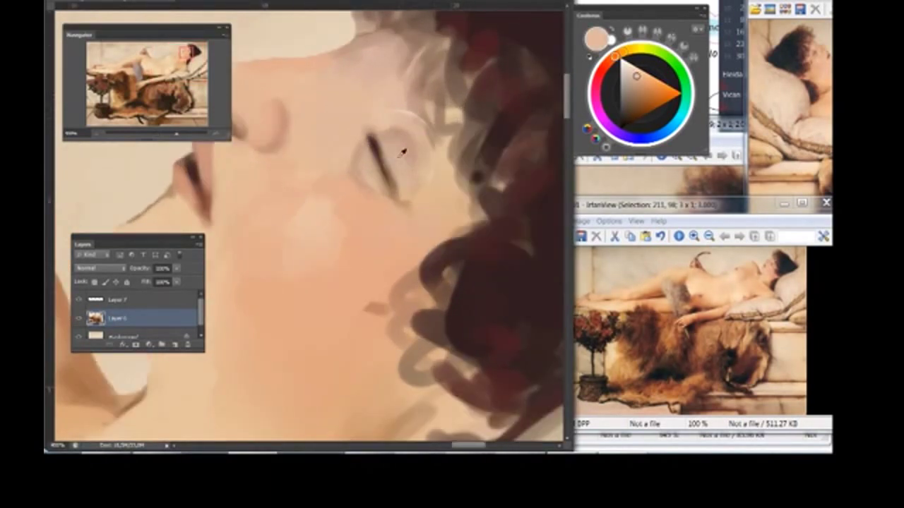
mouse_move(355, 189)
left_mouse_down()
mouse_move(409, 171)
mouse_move(454, 177)
left_mouse_up()
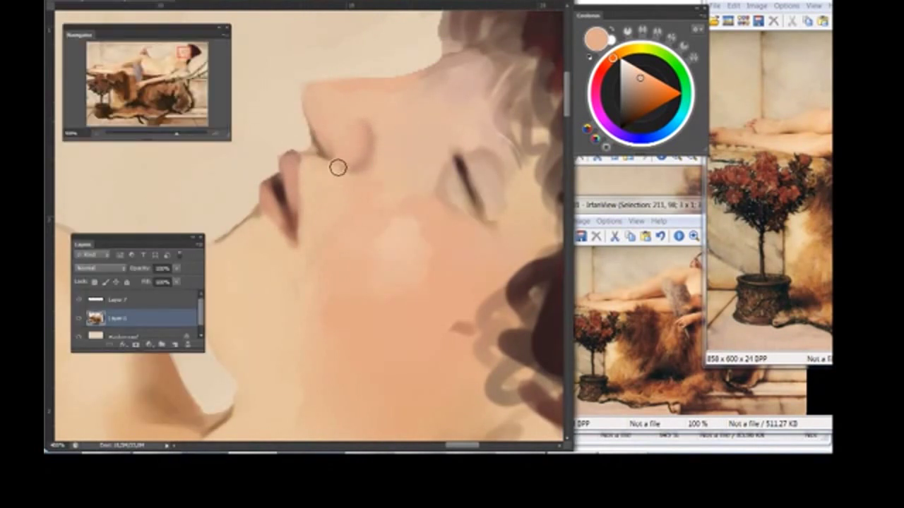
scroll(338, 167, "up", 1)
scroll(337, 151, "up", 1)
Step: Adjust the brush size, then merge Layer 7 down into Layer 6
right_click(357, 157)
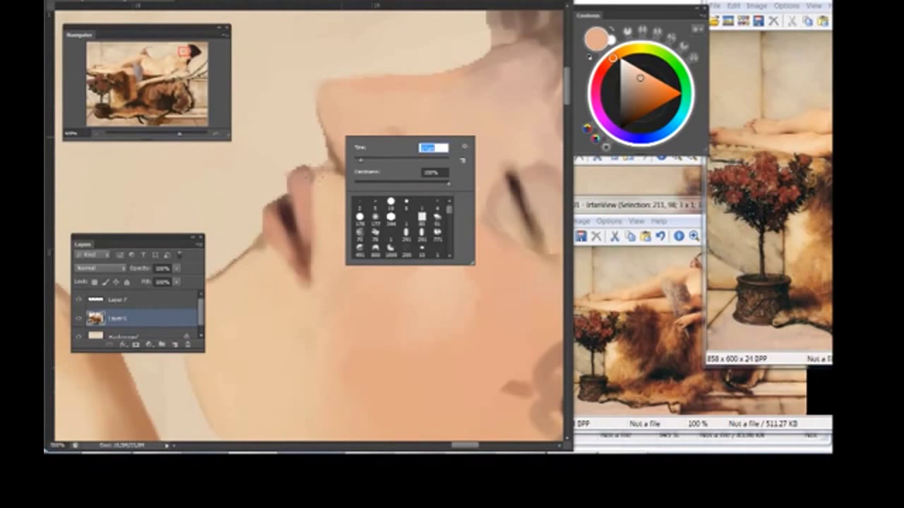
key("Return")
right_click(382, 160)
key("Return")
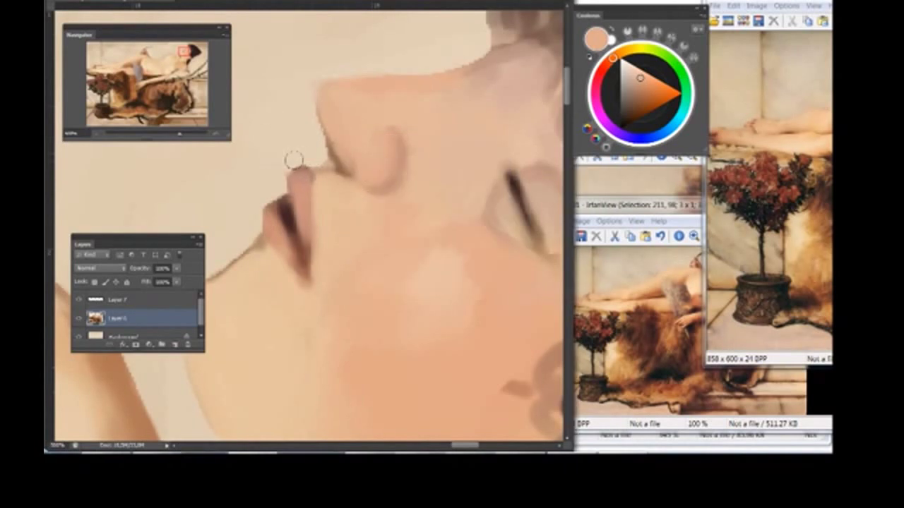
left_click(110, 300)
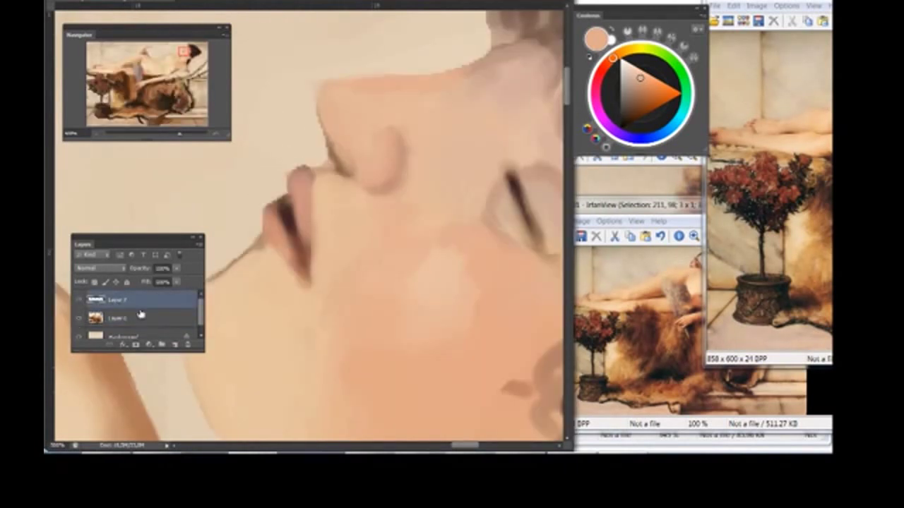
key("ctrl+e")
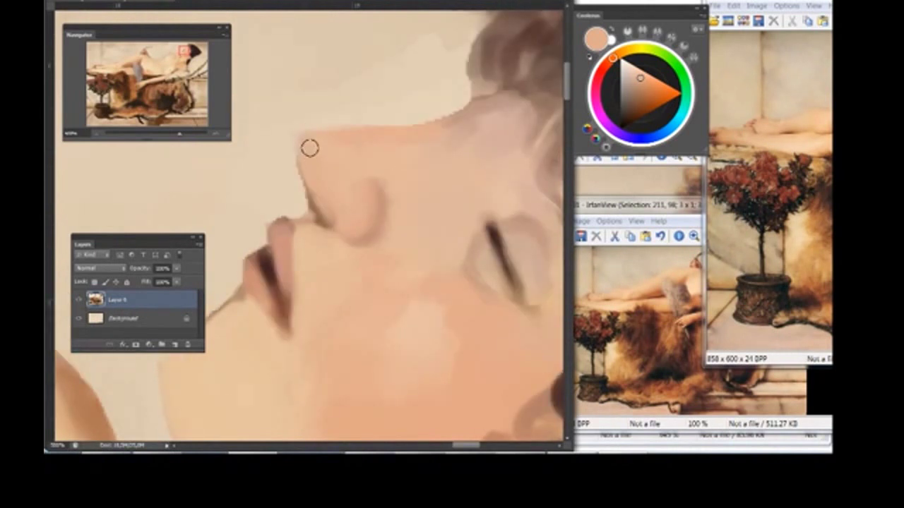
Step: Darken the left nose edge with sampled brown and soften its outline with peach skin tones
left_click(308, 152, "alt")
left_click_drag(302, 143, 310, 198)
mouse_move(290, 148)
left_mouse_down()
mouse_move(302, 185)
mouse_move(312, 132)
left_mouse_up()
left_click(315, 156, "alt")
left_click_drag(394, 157, 349, 135)
left_click(443, 242, "alt")
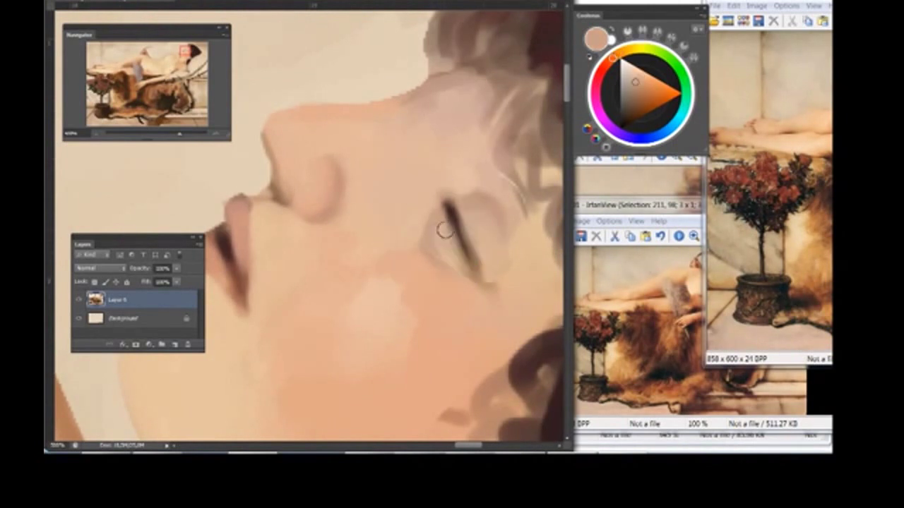
left_click(435, 135, "alt")
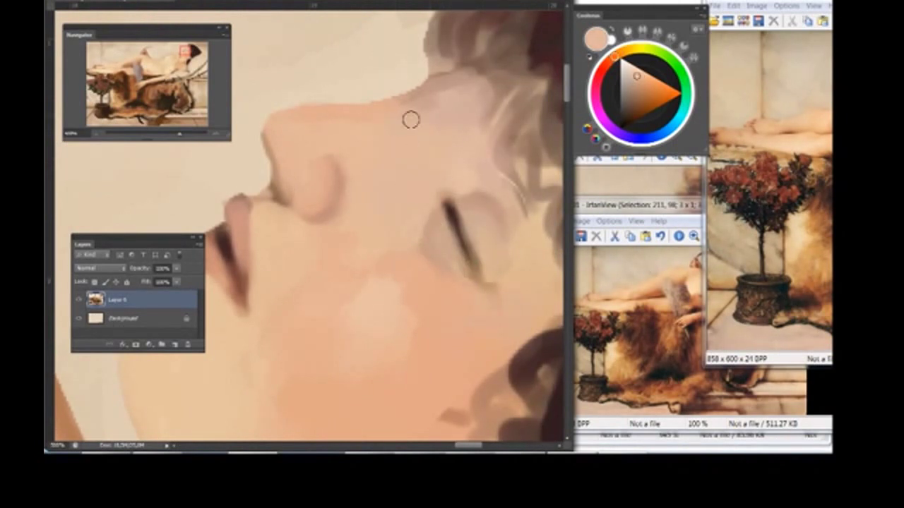
left_click(402, 120, "alt")
left_click_drag(402, 120, 411, 129)
Step: Soften the dark chin and jaw edge with a sampled orange-peach skin tone
right_click(412, 130)
key("Escape")
left_click(440, 150, "alt")
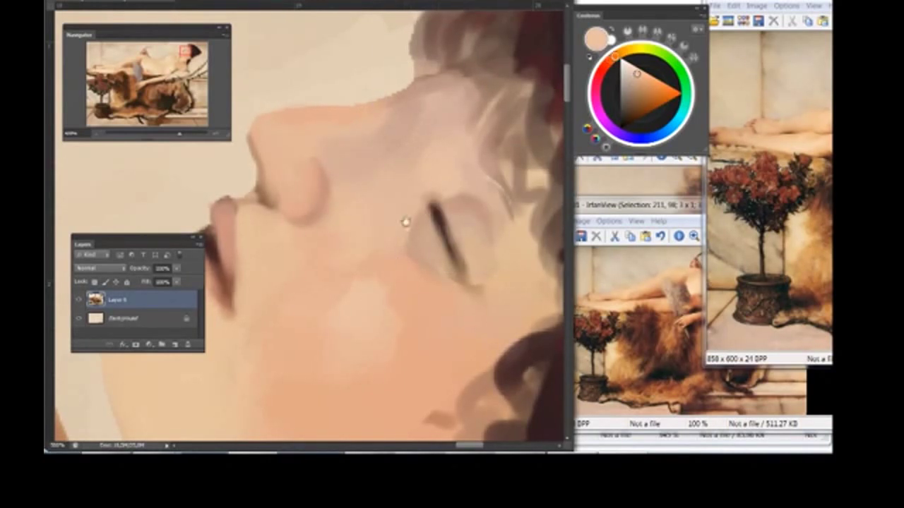
left_click_drag(403, 219, 369, 145)
right_click(369, 145)
key("Escape")
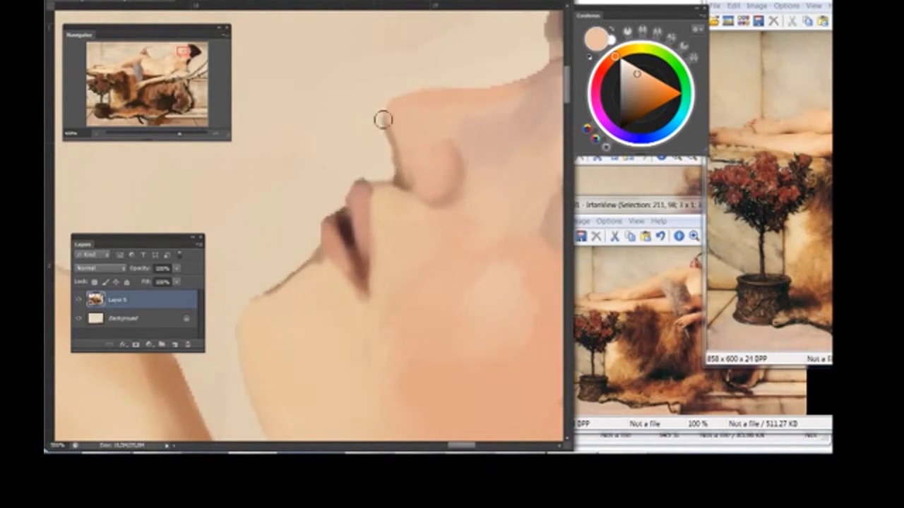
scroll(398, 151, "down", 2)
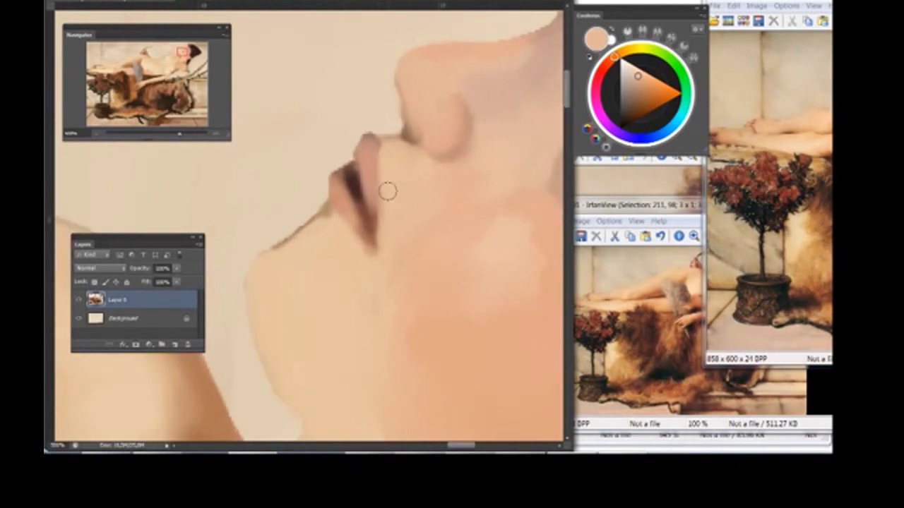
right_click(389, 205)
key("Escape")
mouse_move(298, 219)
left_mouse_down()
mouse_move(278, 245)
mouse_move(325, 244)
left_mouse_up()
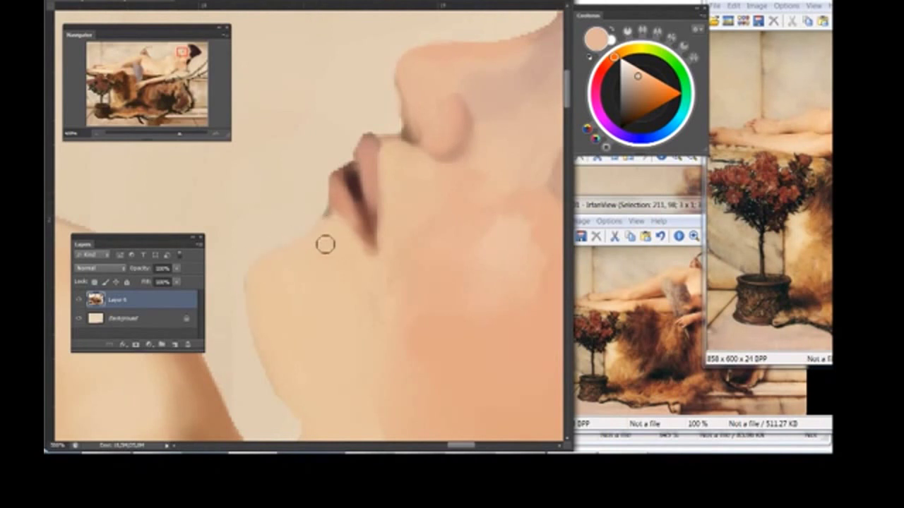
Step: Darken the nostril area with a sampled darker tan skin tone
mouse_move(416, 125)
left_mouse_down()
mouse_move(331, 181)
mouse_move(323, 171)
mouse_move(340, 194)
left_mouse_up()
left_click(327, 208, "alt")
left_click(333, 155, "alt")
left_click_drag(416, 147, 345, 176)
right_click(339, 173)
key("Escape")
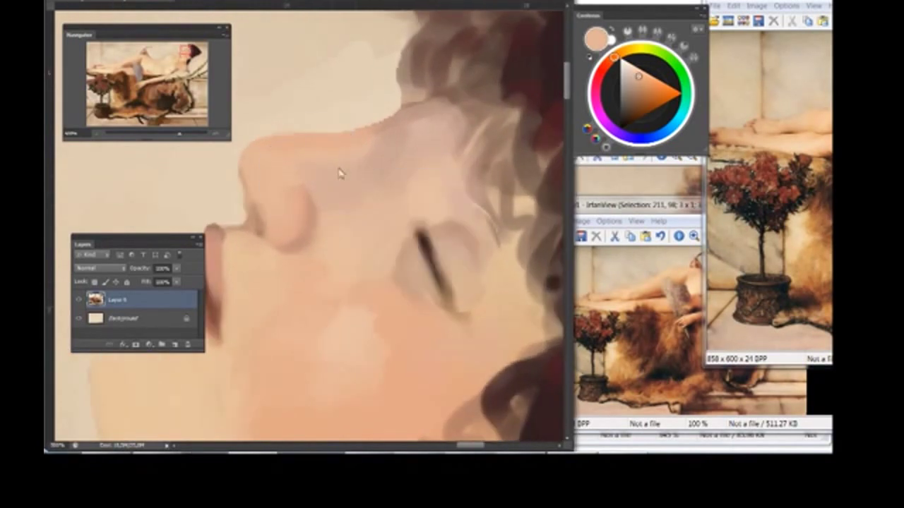
left_click(326, 208, "alt")
left_click_drag(344, 219, 336, 183)
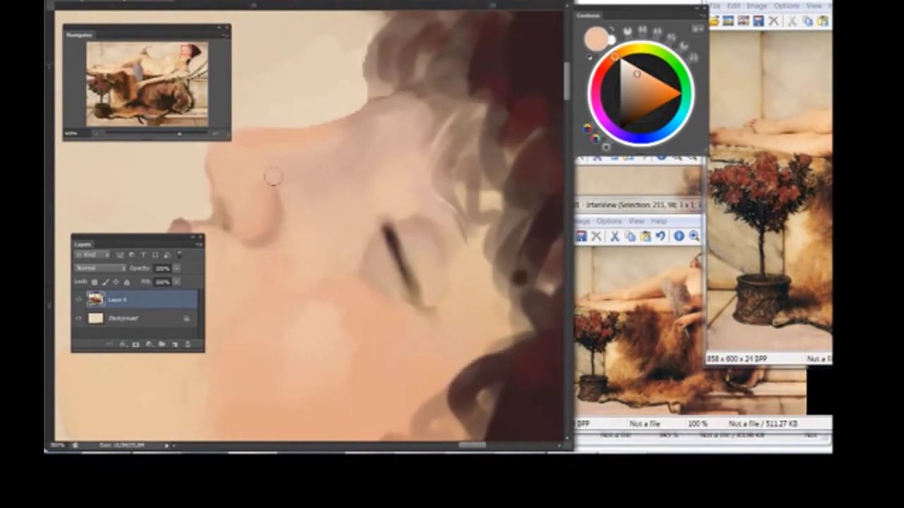
Step: Shift the lassoed closed eye up and left, paint over the light patch below, then view the whole painting
left_click_drag(400, 250, 379, 236)
right_click(409, 245)
left_click(410, 244)
left_click_drag(353, 275, 427, 295)
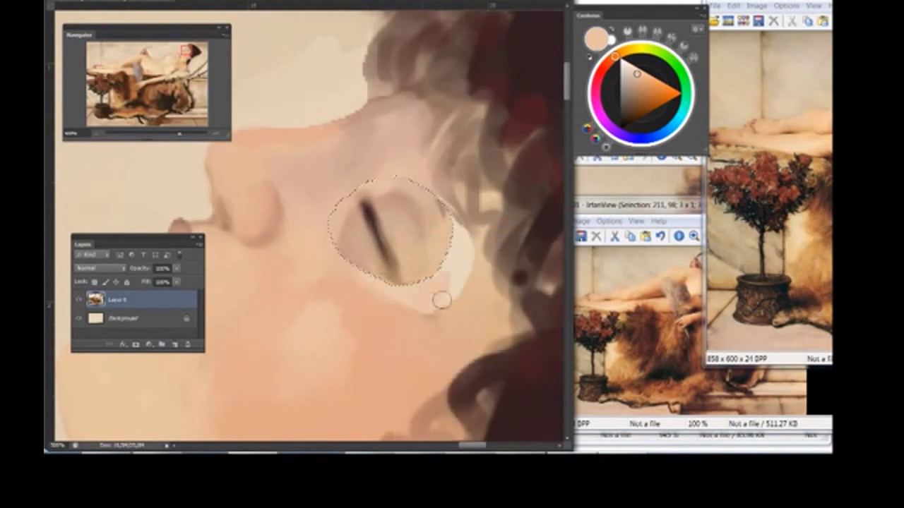
right_click(487, 258)
key("Escape")
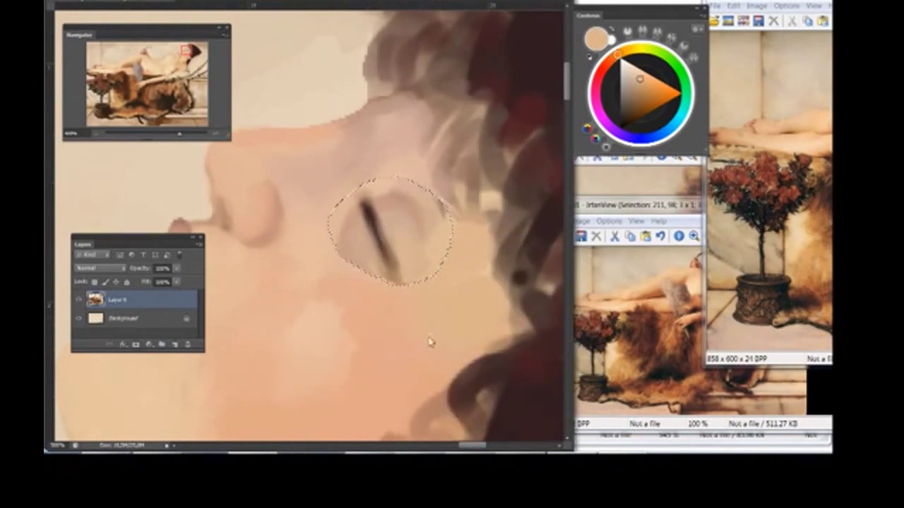
right_click(418, 251)
key("Escape")
scroll(392, 200, "down", 5)
scroll(392, 201, "down", 2)
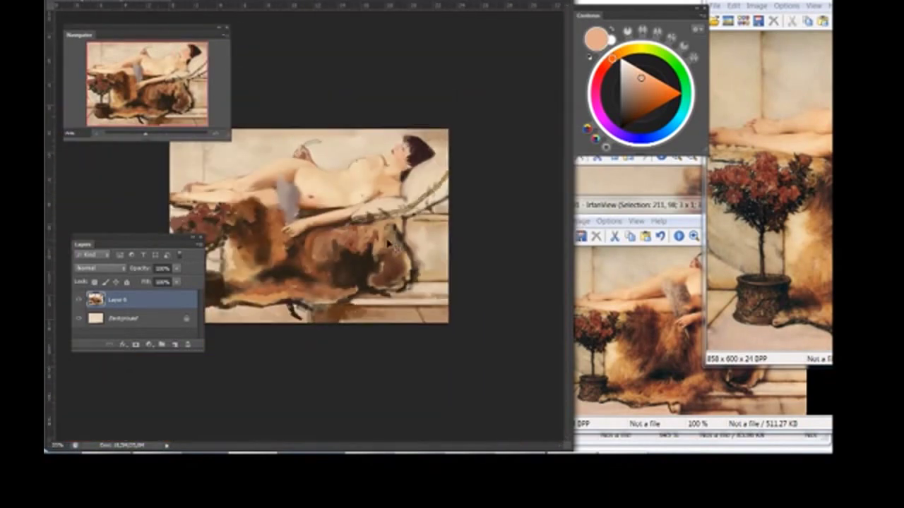
Step: Sample a lighter skin tone from the chest and pick a brush preset
scroll(392, 200, "up", 2)
scroll(392, 200, "up", 2)
scroll(413, 130, "up", 2)
right_click(424, 133)
key("Escape")
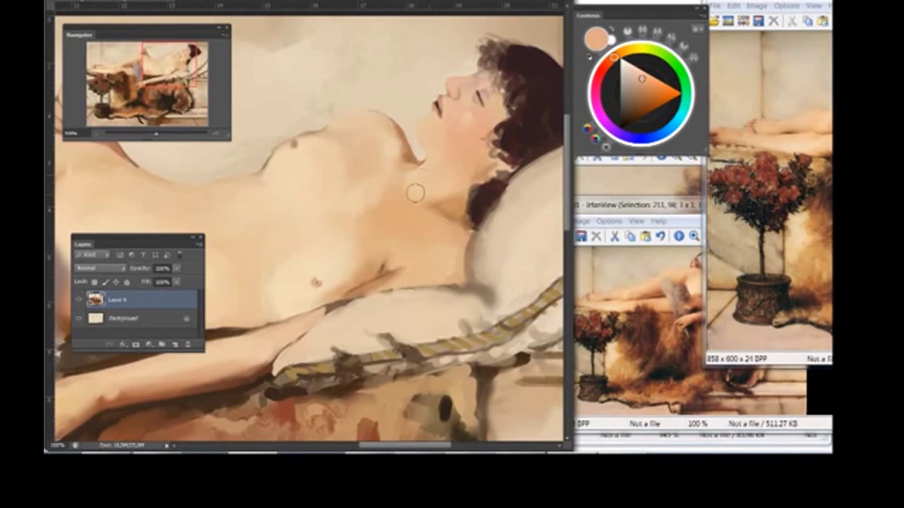
right_click(352, 174)
key("Escape")
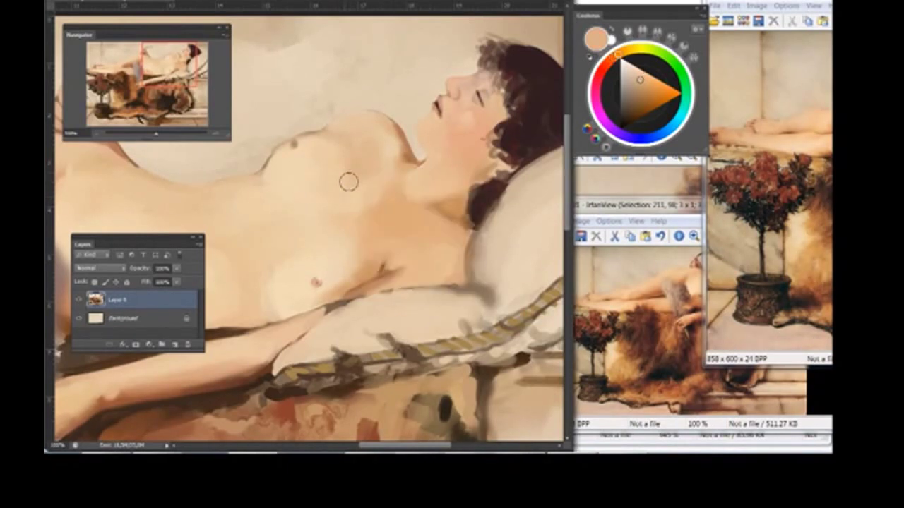
left_click(337, 198, "alt")
right_click(339, 191)
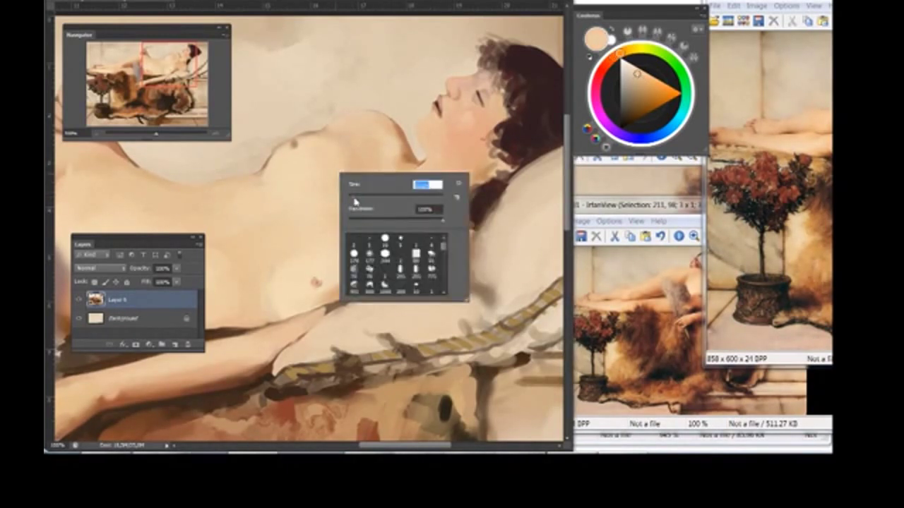
key("Escape")
left_click(347, 195, "alt")
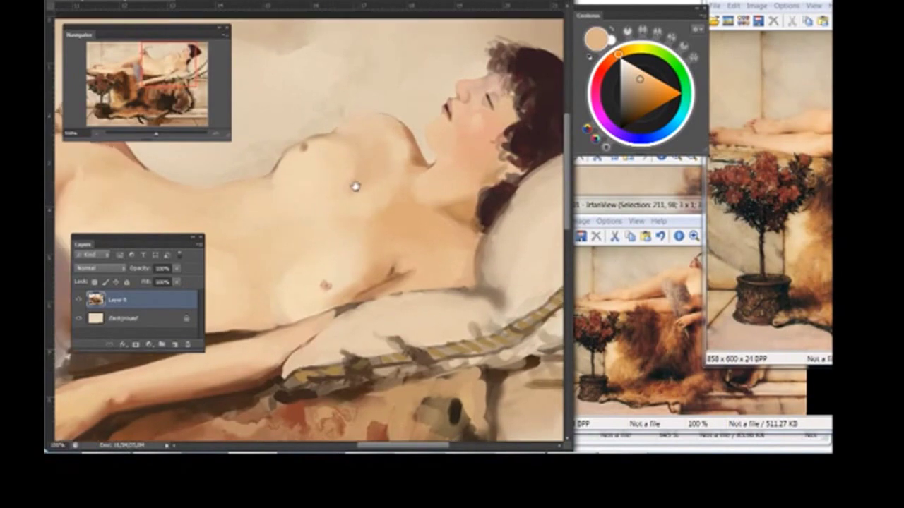
Step: Brighten and soften the chest contour with pale peach strokes
scroll(300, 169, "up", 3)
scroll(324, 163, "up", 1)
left_click_drag(341, 142, 392, 135)
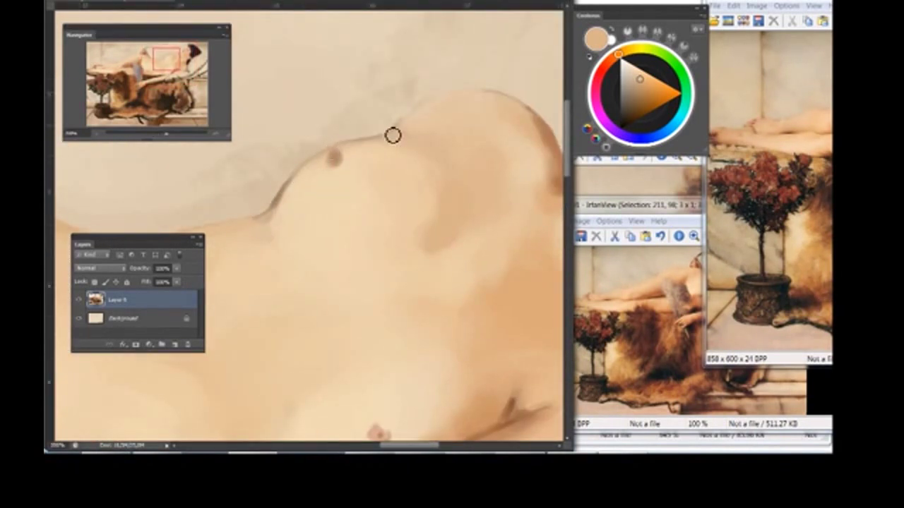
left_click_drag(301, 218, 321, 212)
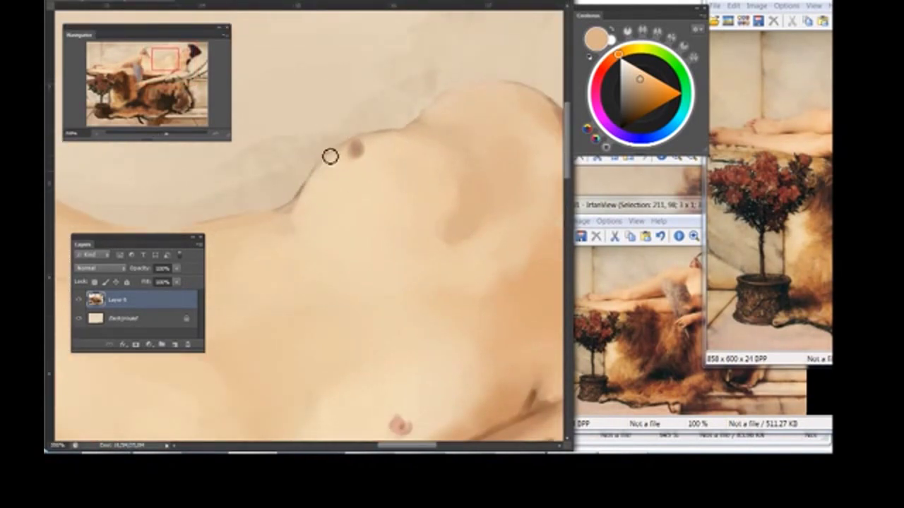
scroll(330, 156, "down", 2)
scroll(318, 170, "down", 2)
scroll(303, 191, "down", 2)
scroll(286, 221, "up", 3)
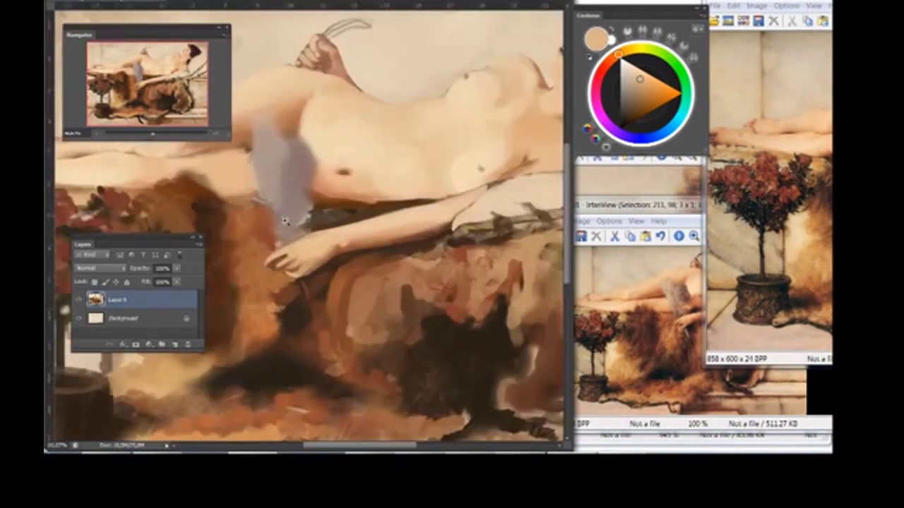
Step: Switch to a soft 0% hardness brush and extend the grey feather stroke down the figure's side
scroll(285, 221, "up", 2)
right_click(314, 215)
left_click(340, 290)
key("Return")
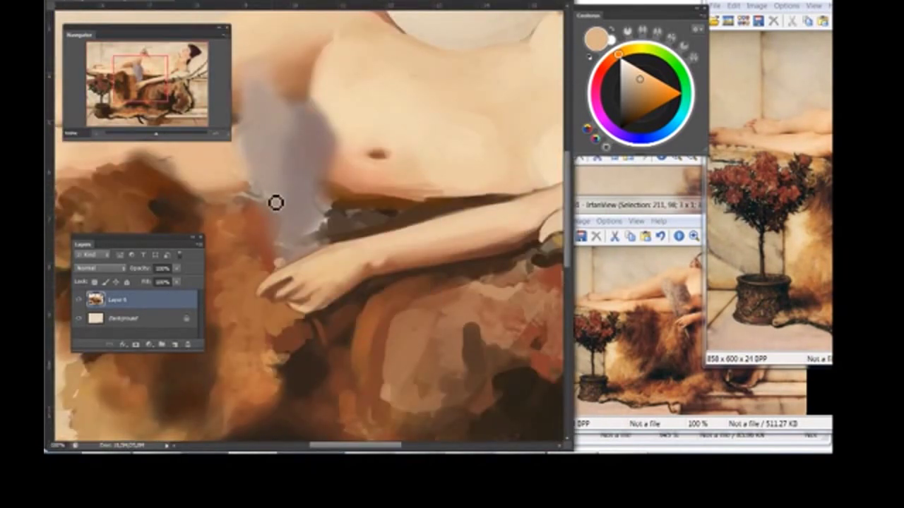
right_click(277, 178)
mouse_move(280, 173)
left_mouse_down()
mouse_move(283, 254)
mouse_move(278, 160)
left_mouse_up()
right_click(281, 190)
key("Escape")
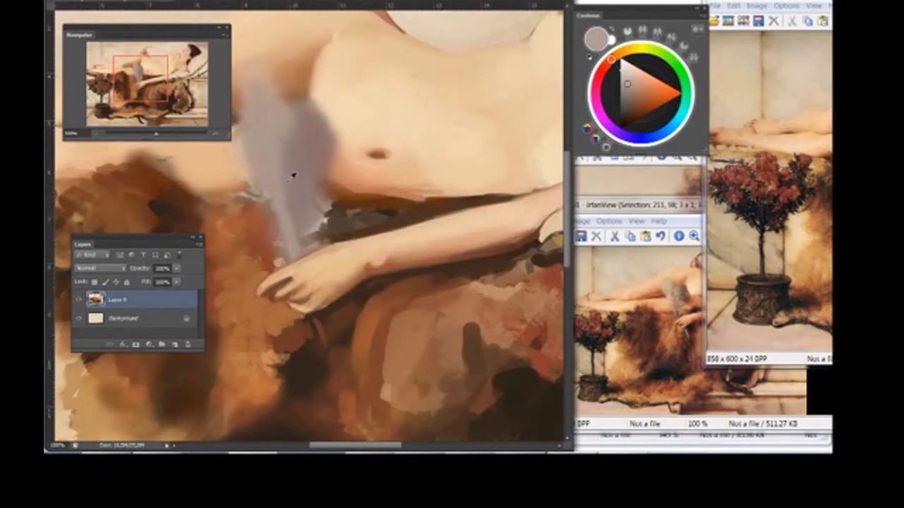
Step: Paint the grey feather stroke down toward the hand, then sample darker and lighter feather greys
scroll(283, 169, "up", 1)
right_click(311, 191)
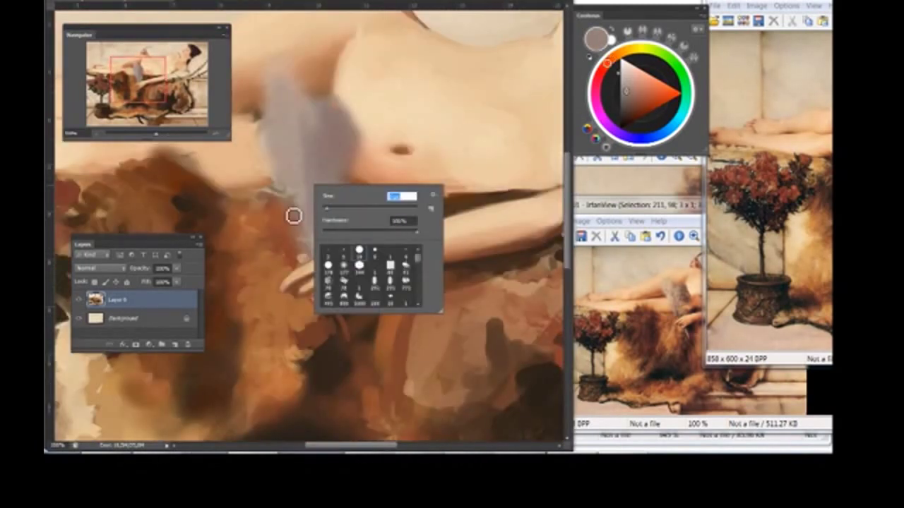
key("Escape")
left_click_drag(292, 208, 325, 251)
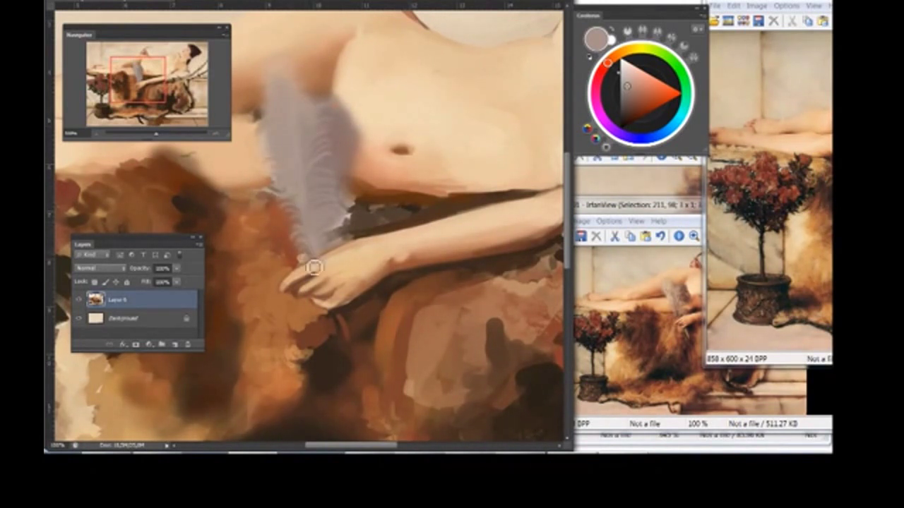
left_click(345, 124, "alt")
left_click_drag(351, 161, 383, 194)
left_click(309, 147, "alt")
left_click(377, 239, "alt")
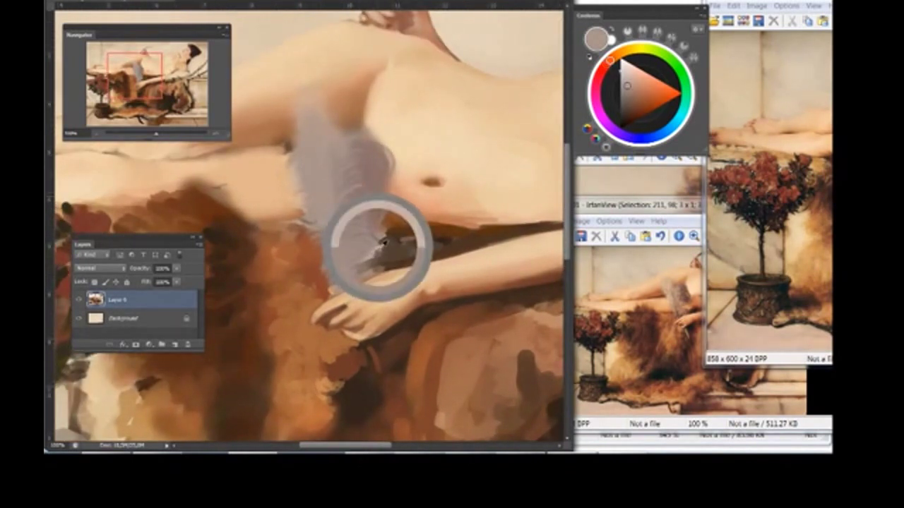
Step: Add a new layer and brighten the feather's plumes with light grey strokes
left_click(177, 344)
left_click(624, 73)
mouse_move(305, 168)
left_mouse_down()
mouse_move(329, 167)
mouse_move(317, 145)
mouse_move(343, 185)
mouse_move(348, 250)
mouse_move(337, 232)
mouse_move(346, 273)
mouse_move(344, 249)
left_mouse_up()
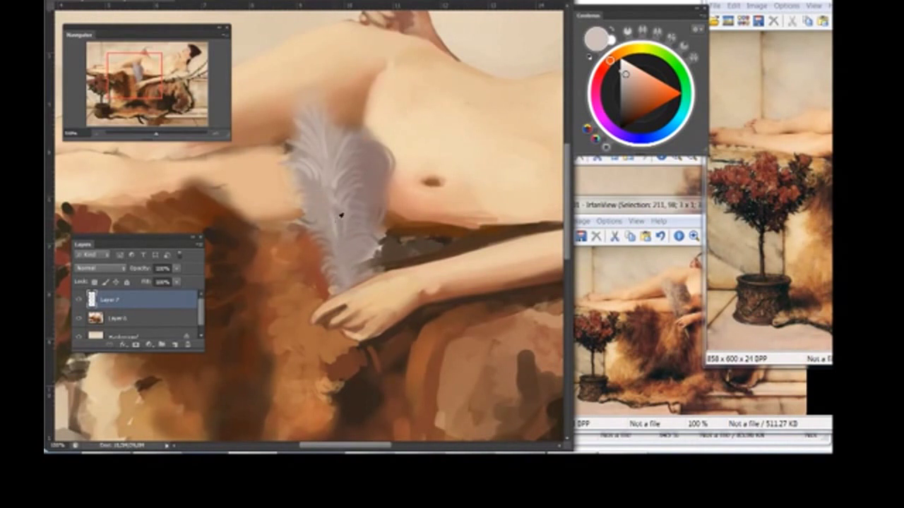
left_click(325, 209, "alt")
left_click(344, 212, "alt")
left_click(392, 247, "alt")
Step: Paint a thin light quill extending below the hand
left_click_drag(374, 358, 339, 313)
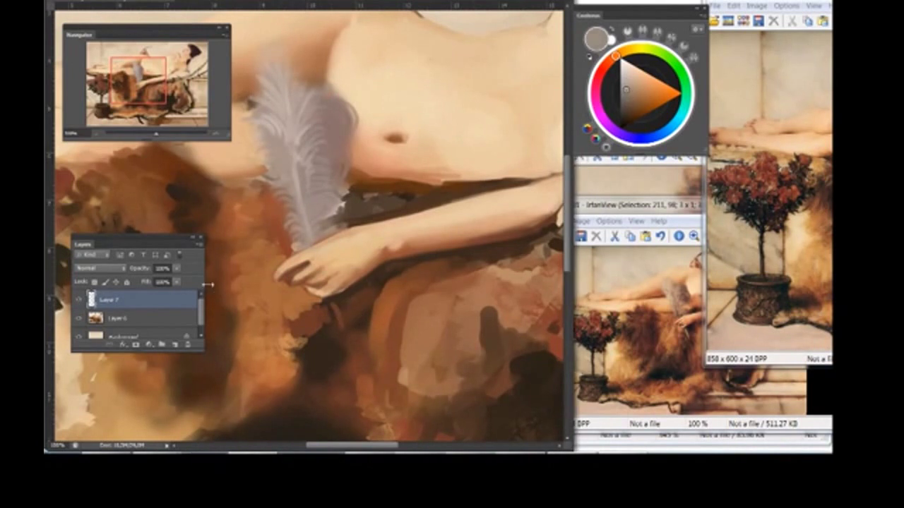
scroll(296, 233, "up", 2)
scroll(262, 233, "up", 1)
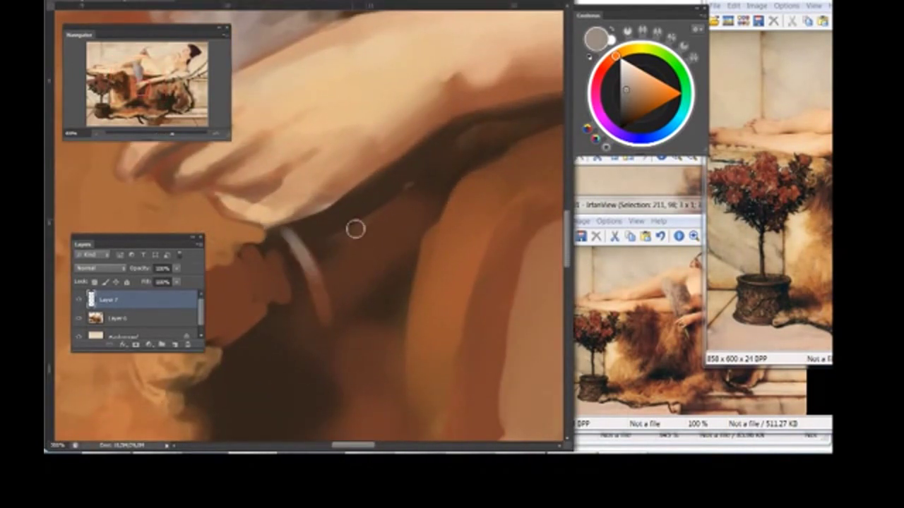
left_click(629, 93)
left_click_drag(297, 220, 343, 309)
scroll(335, 233, "down", 2)
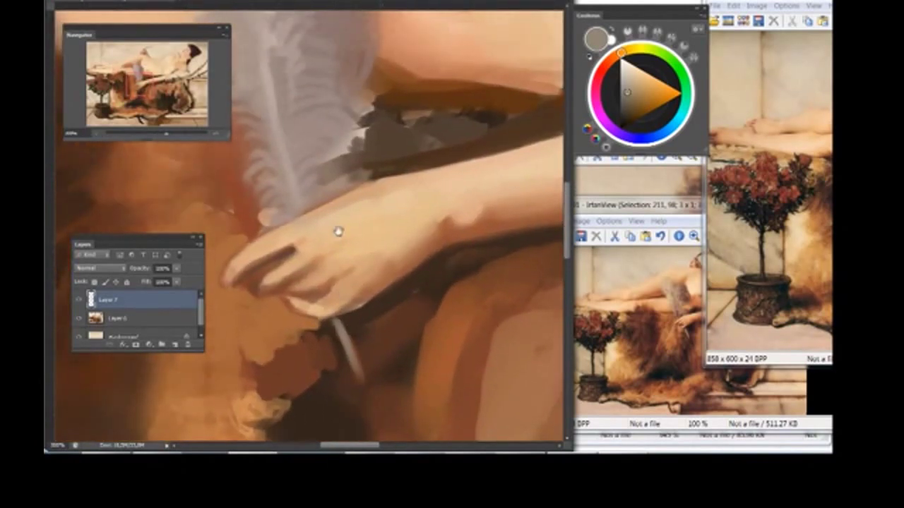
scroll(335, 233, "down", 2)
scroll(345, 291, "up", 4)
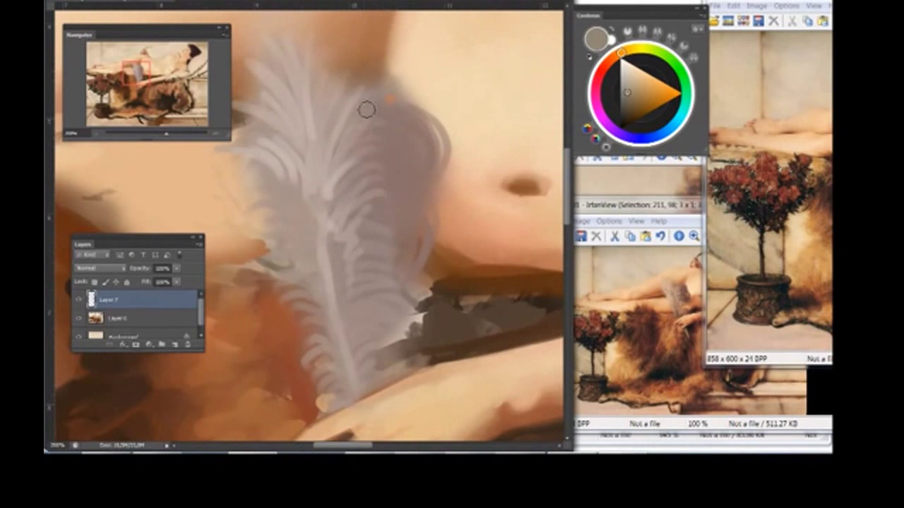
Step: Add light beige-grey strands, then dark shading with a soft brush into the feather
left_click(374, 108, "alt")
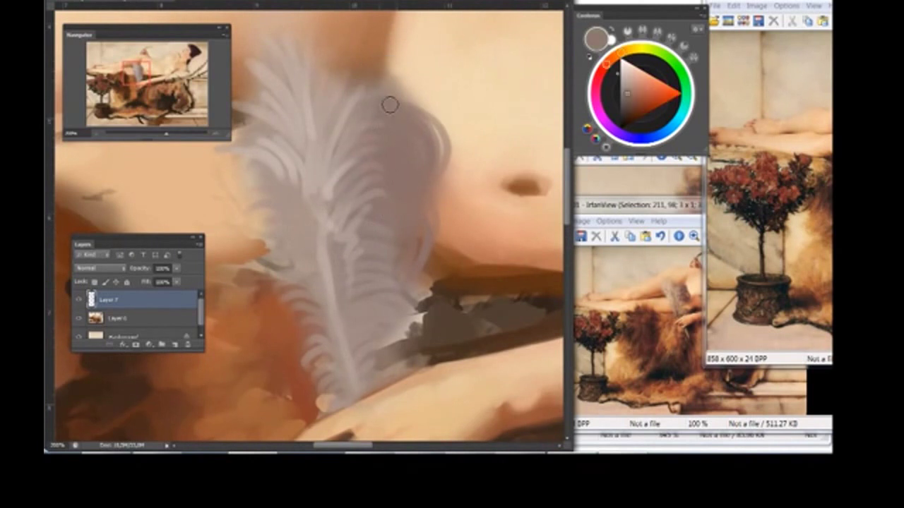
left_click(283, 194, "alt")
mouse_move(282, 189)
left_mouse_down()
mouse_move(315, 272)
mouse_move(295, 160)
left_mouse_up()
left_click(394, 137, "alt")
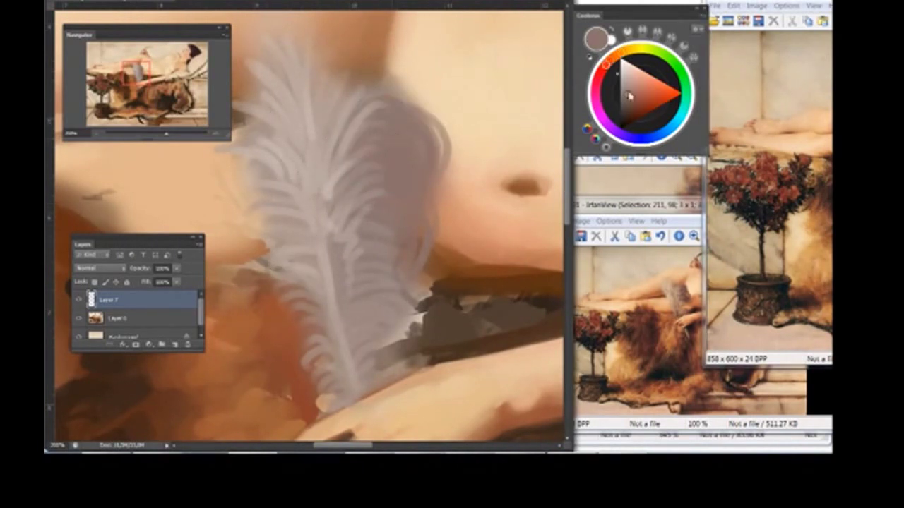
right_click(389, 242)
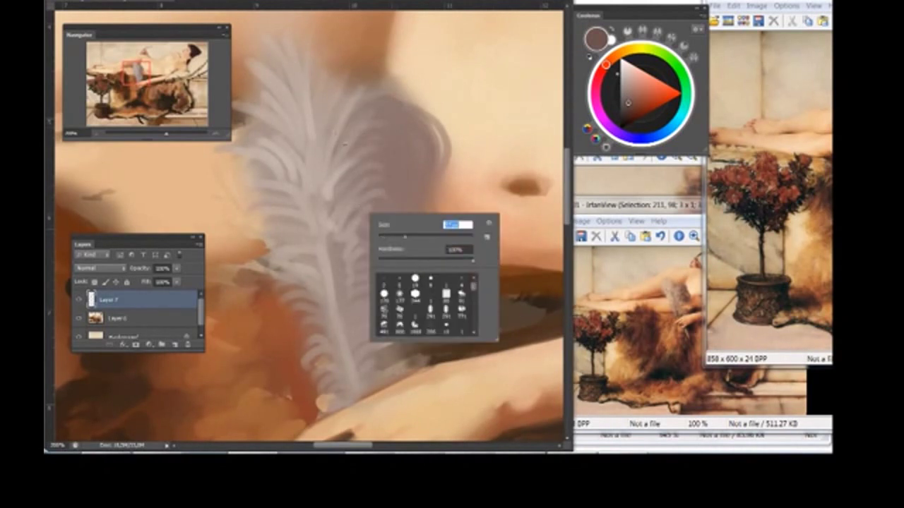
double_click(398, 294)
left_click_drag(387, 212, 347, 139)
left_click_drag(367, 233, 343, 159)
Step: Paint light pinkish-grey curved plume strands over the feather with a hard-edged brush
right_click(439, 189)
left_click(463, 239)
key("Return")
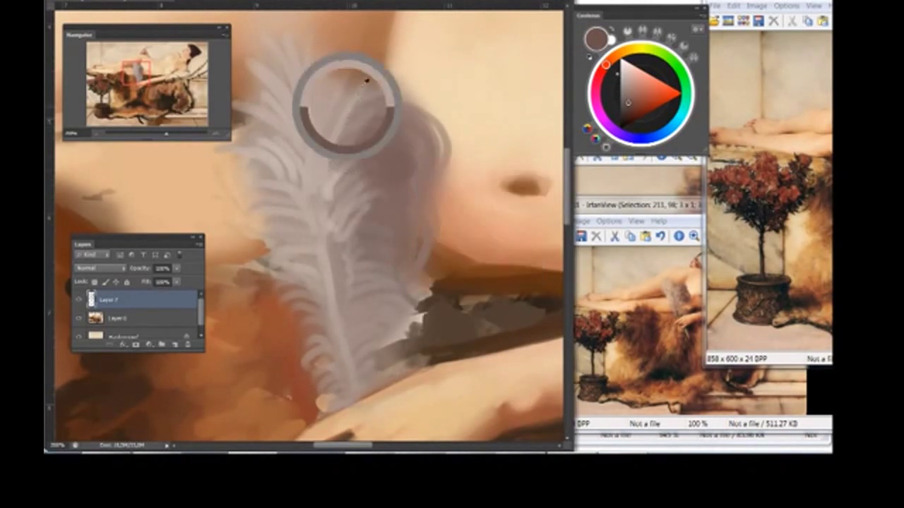
left_click(328, 179, "alt")
left_click_drag(327, 193, 381, 163)
left_click_drag(339, 120, 374, 161)
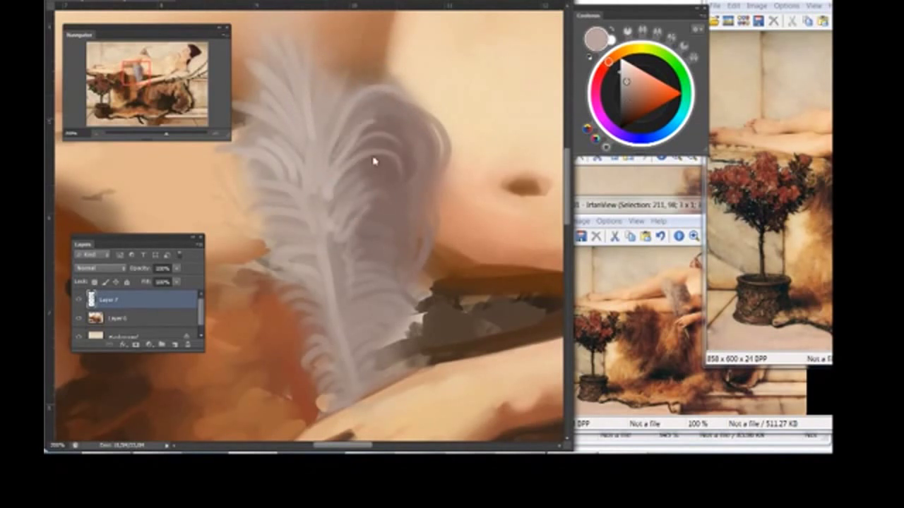
Step: Sample colours near the hand and paint more light strands onto the feather
left_click_drag(358, 235, 348, 200)
left_click_drag(353, 275, 399, 263)
left_click(343, 296, "alt")
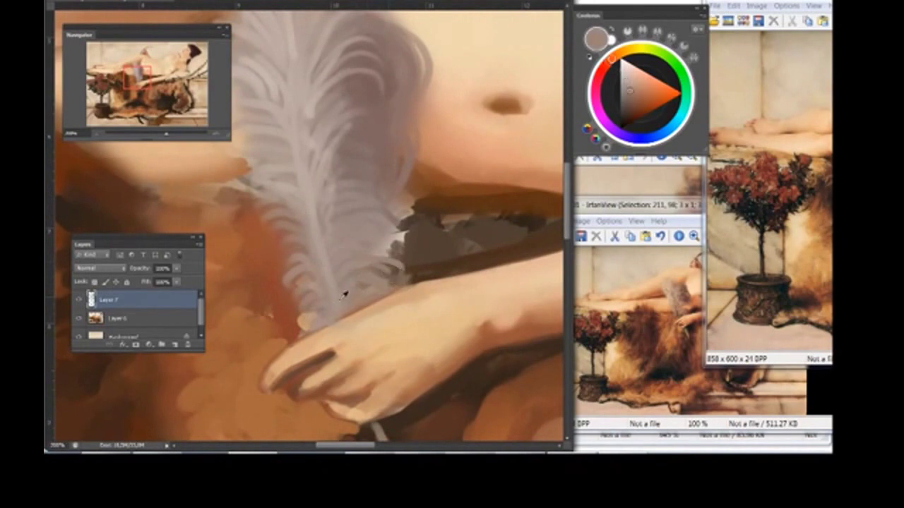
left_click_drag(343, 296, 336, 252)
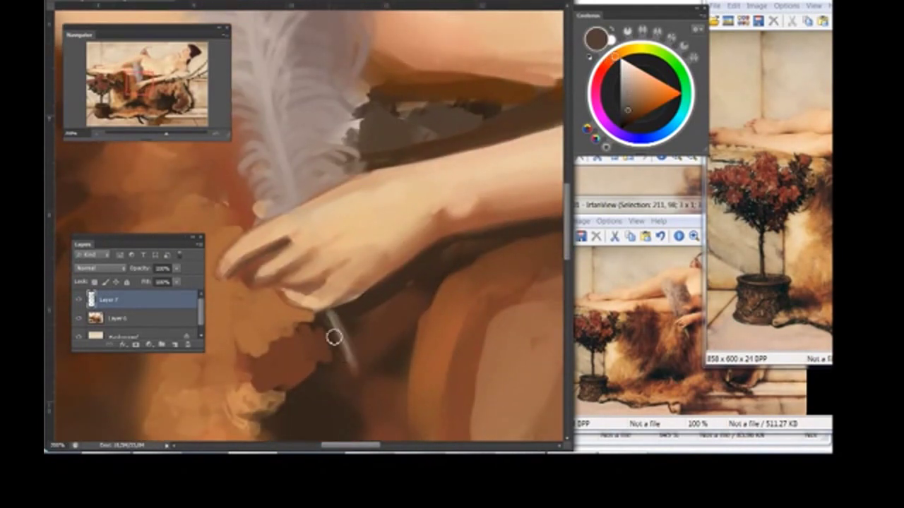
scroll(334, 338, "down", 4)
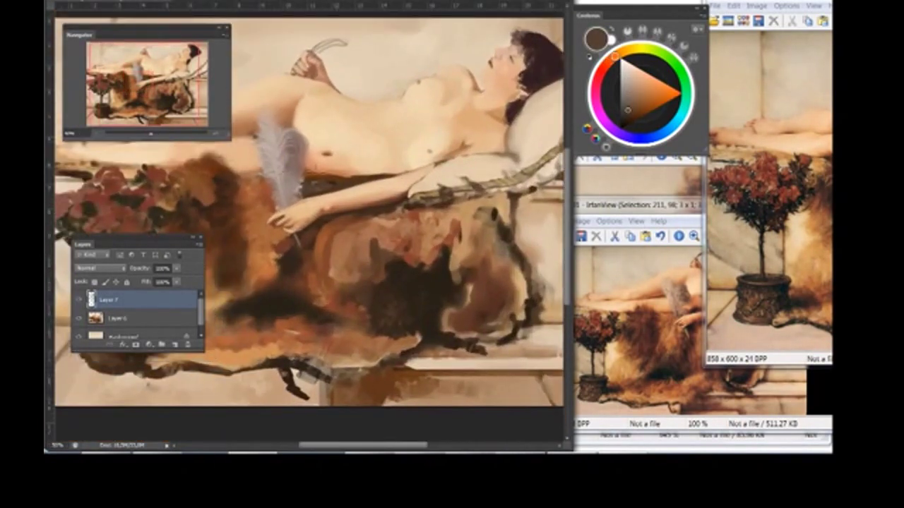
left_click(290, 171, "alt")
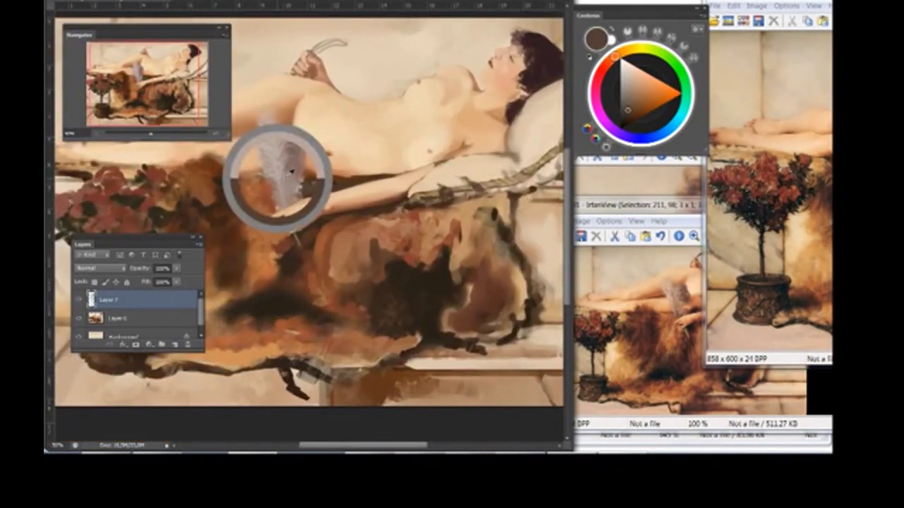
scroll(290, 166, "up", 3)
scroll(318, 57, "up", 2)
mouse_move(317, 57)
left_mouse_down()
mouse_move(311, 143)
mouse_move(325, 209)
left_mouse_up()
Step: Add further light feather strands, then sample a warm reddish-brown from the torso
scroll(325, 210, "down", 2)
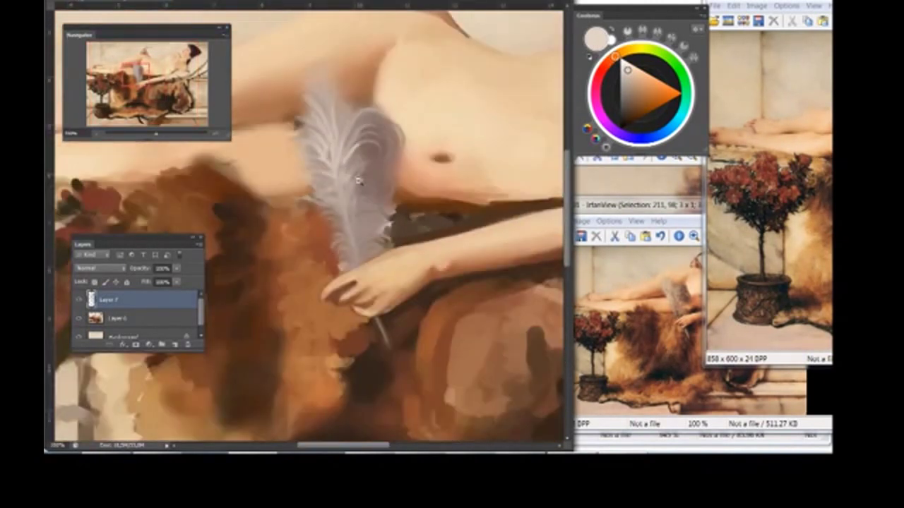
scroll(359, 181, "down", 2)
right_click(247, 207)
key("Return")
left_click_drag(374, 152, 340, 168)
left_click(341, 162, "alt")
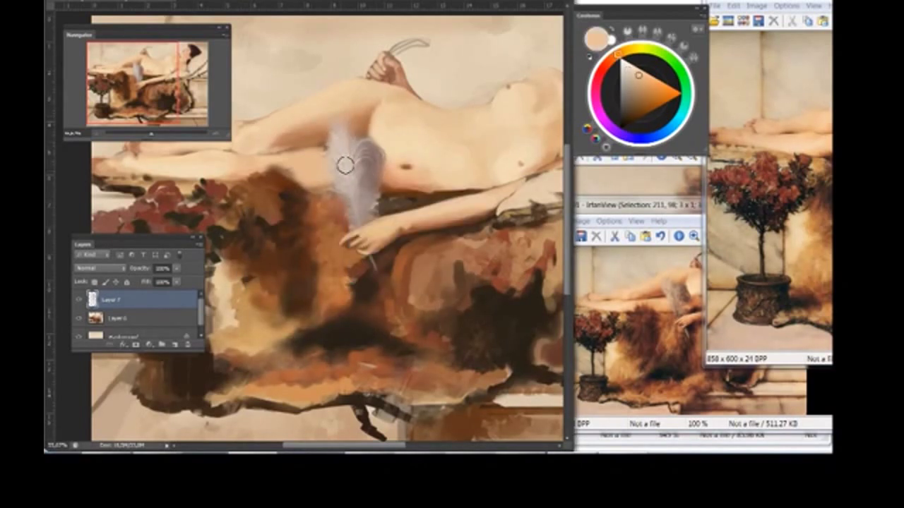
left_click(399, 176, "alt")
left_click(414, 177, "alt")
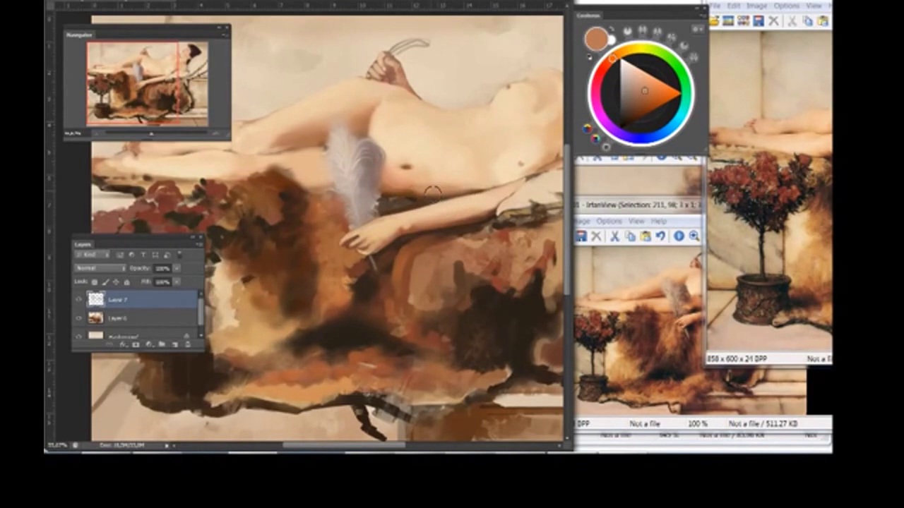
Step: Sample the skin tone and a darker brown near the raised hand
scroll(432, 192, "up", 2, "alt")
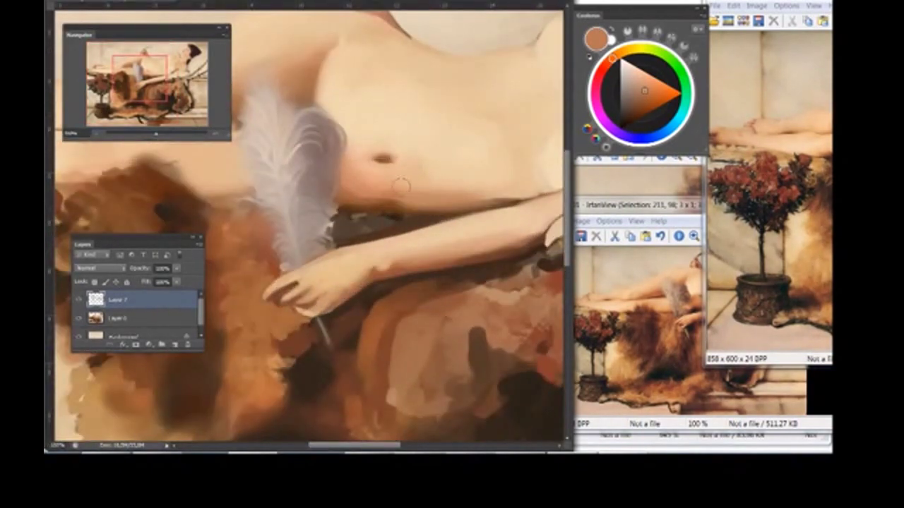
scroll(406, 186, "down", 2, "alt")
right_click(377, 159)
key("Escape")
scroll(297, 159, "up", 2, "alt")
left_click(419, 183, "alt")
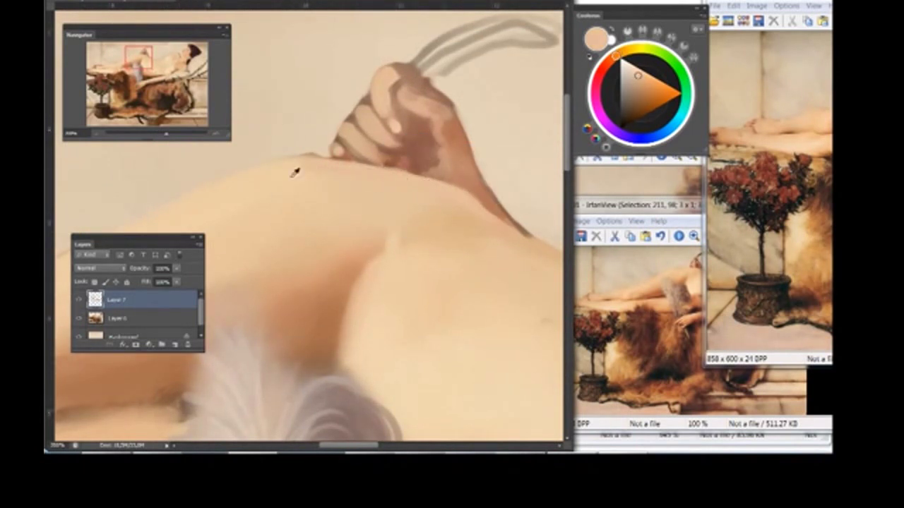
scroll(329, 173, "up", 1, "alt")
left_click(430, 181, "alt")
scroll(424, 177, "down", 2, "alt")
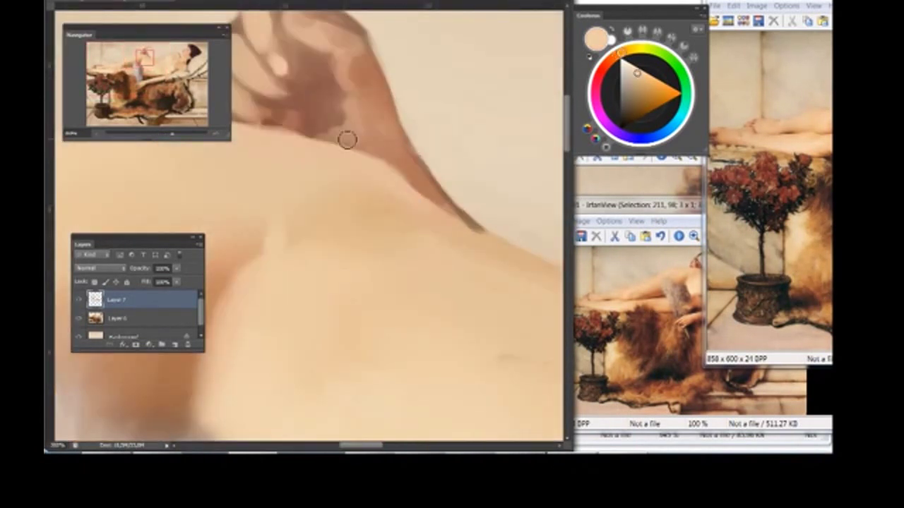
scroll(347, 139, "up", 2, "alt")
left_click(368, 226, "alt")
Step: Merge the feather's Layer 7 down into Layer 6
scroll(368, 226, "down", 3, "alt")
scroll(356, 227, "up", 2, "alt")
scroll(353, 228, "up", 1, "alt")
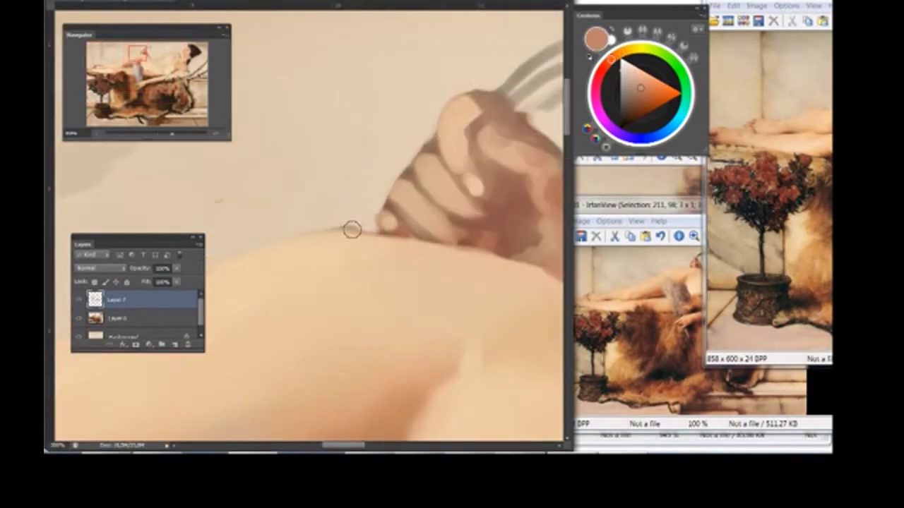
scroll(304, 237, "down", 1, "alt")
key("ctrl+e")
scroll(366, 173, "down", 3, "alt")
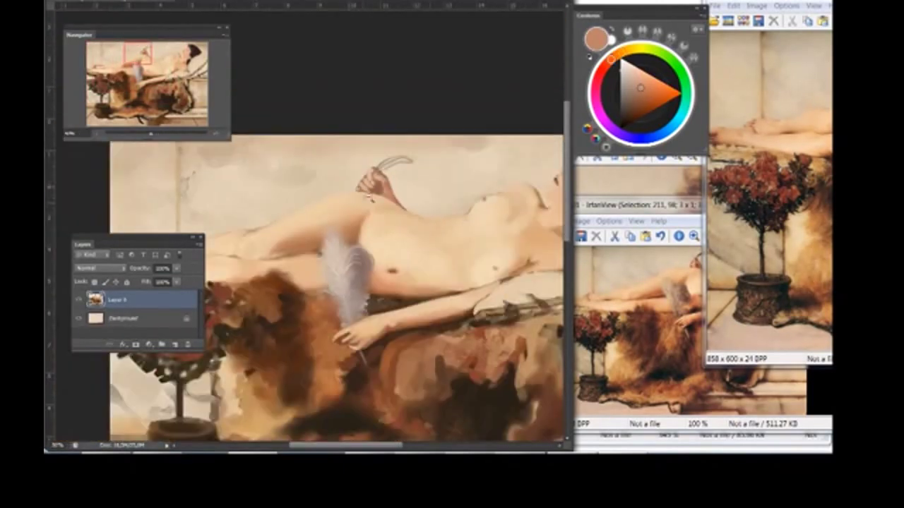
scroll(300, 210, "down", 1, "alt")
scroll(353, 176, "up", 3, "alt")
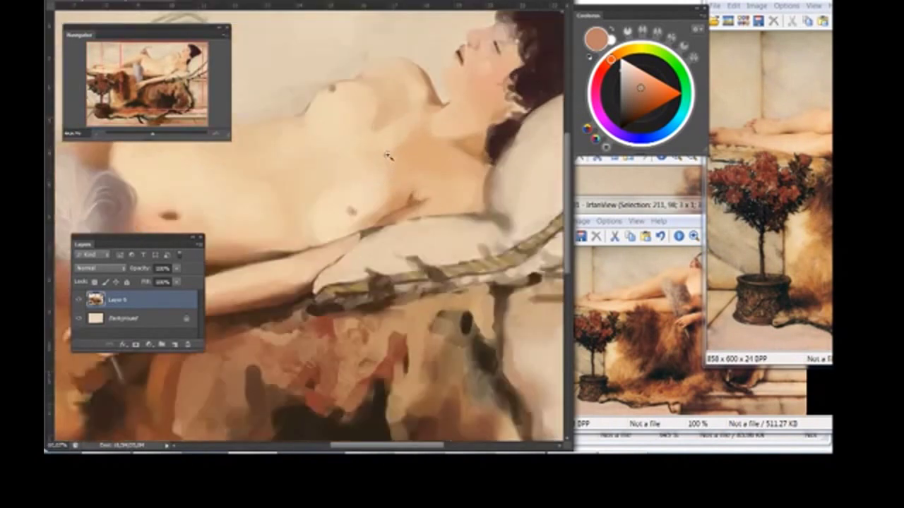
Step: Sample a lighter peach from the torso and blend it across the skin
right_click(385, 152)
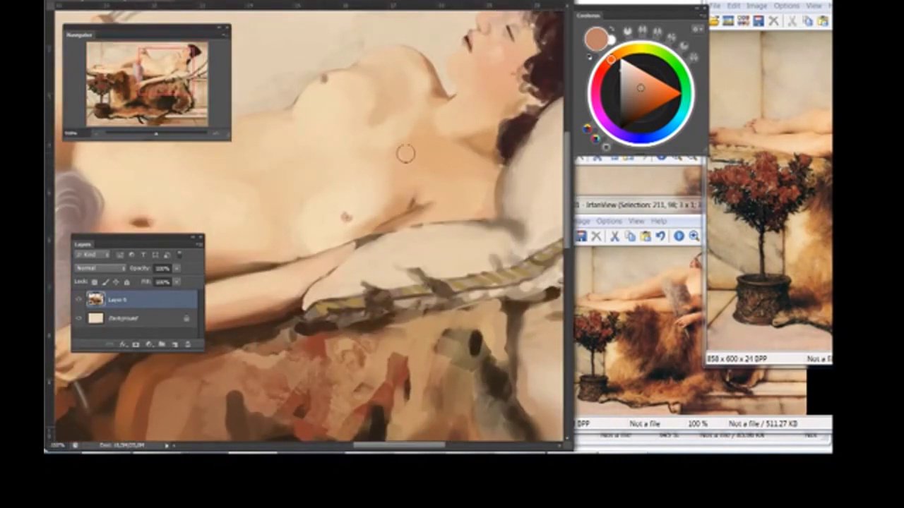
right_click(392, 174)
key("Escape")
left_click(332, 173, "alt")
scroll(377, 130, "up", 3)
right_click(359, 120)
key("Escape")
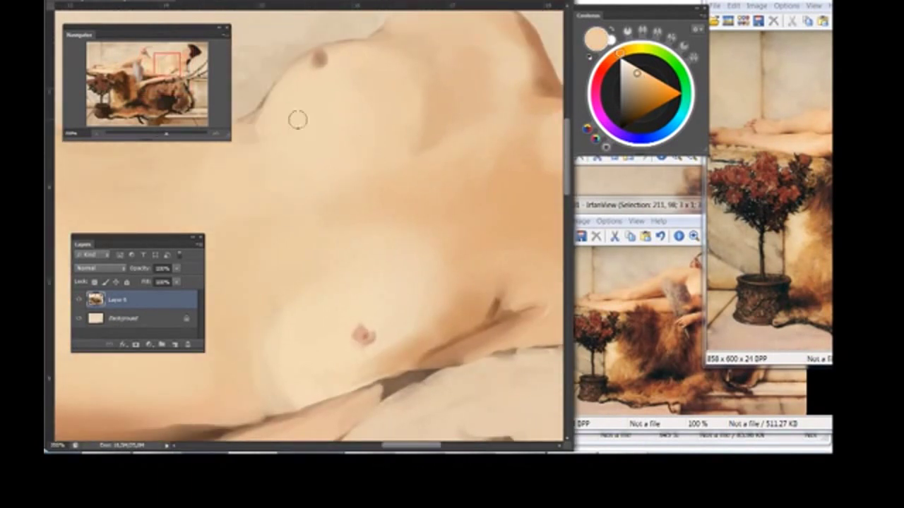
left_click_drag(297, 120, 328, 171)
Step: Sample torso and pinker skin tones, then a pale peach from the face
left_click(275, 204, "alt")
left_click_drag(374, 151, 374, 178)
left_click(343, 134, "alt")
right_click(375, 139)
key("Escape")
left_click(374, 121, "alt")
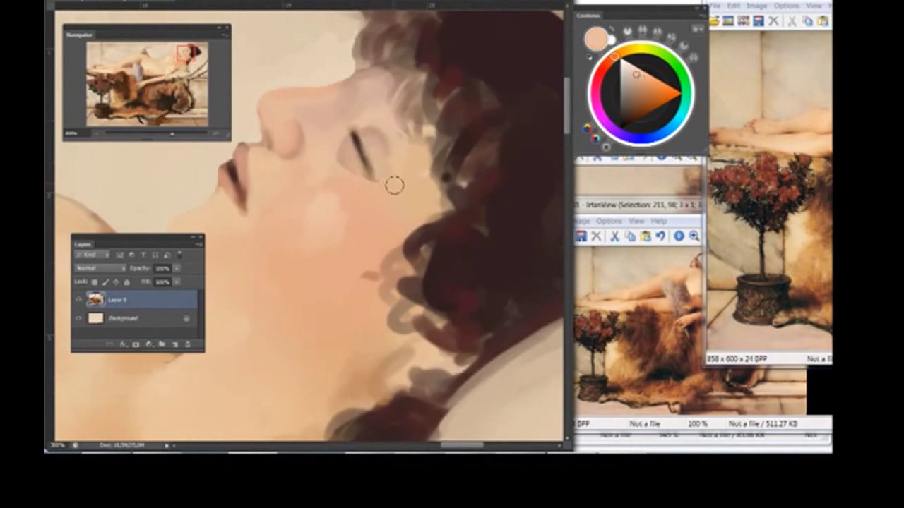